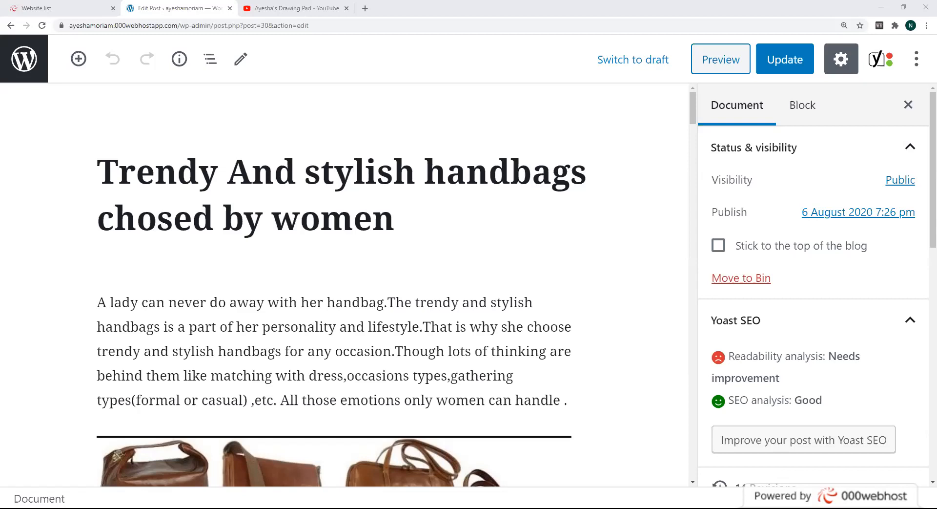
Review the handbag post's title, paragraphs, images and captions from the introduction down to the Housewives section.
scroll(342, 284, down, 6)
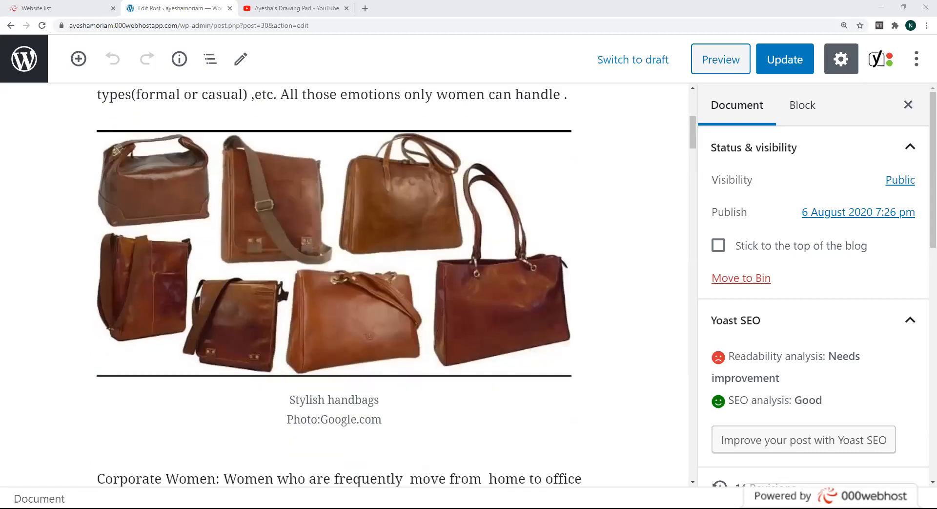
scroll(342, 283, down, 12)
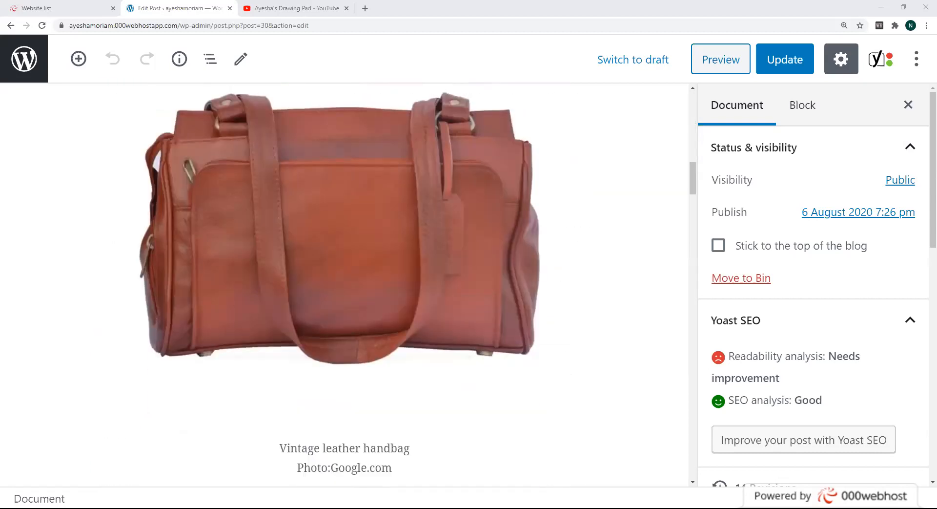
scroll(342, 284, up, 5)
scroll(342, 283, up, 4)
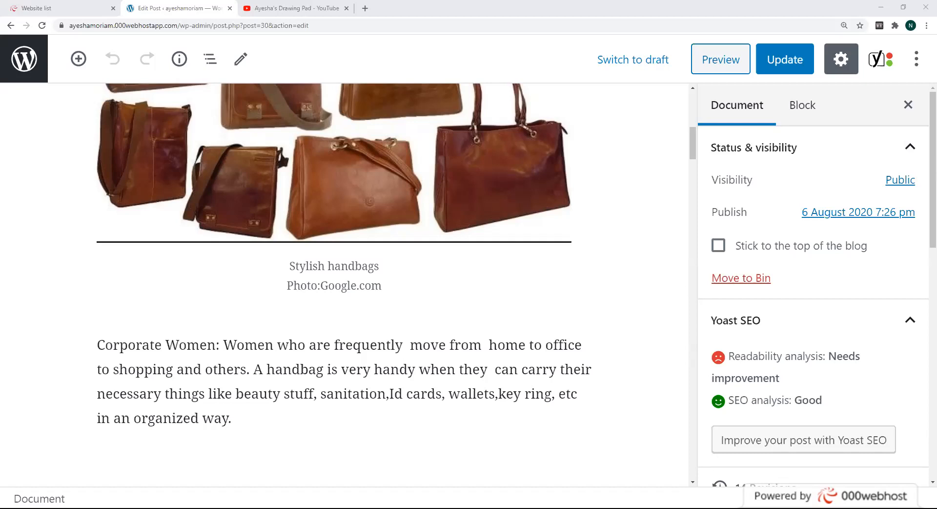
scroll(344, 283, down, 4)
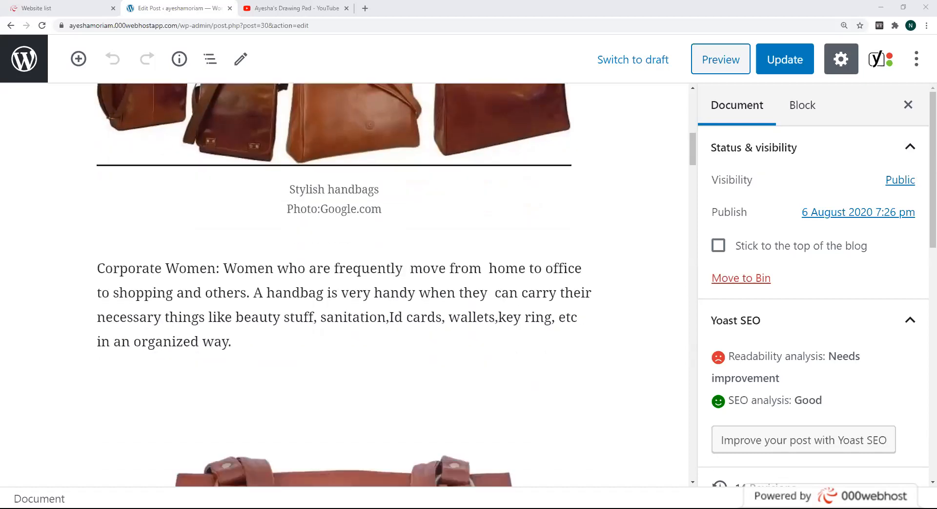
scroll(344, 283, down, 10)
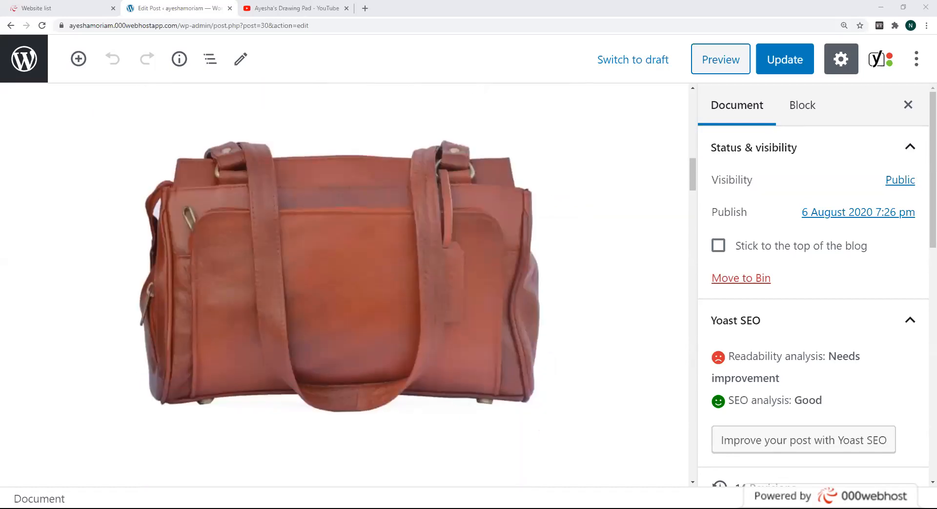
scroll(344, 284, down, 5)
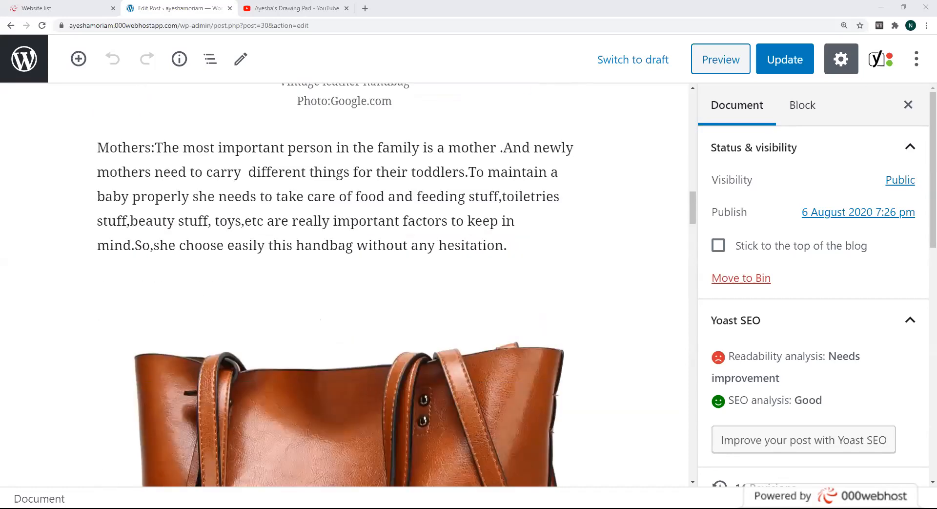
scroll(345, 283, down, 20)
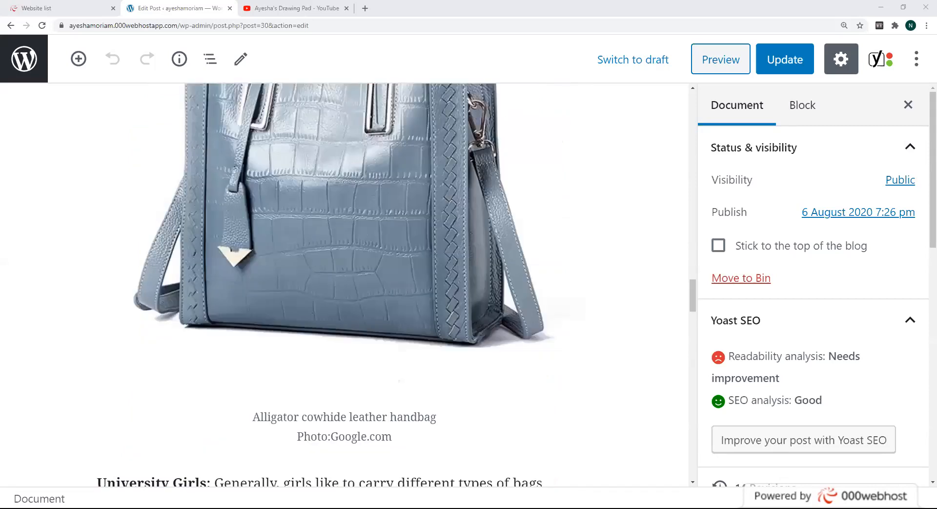
scroll(344, 283, down, 4)
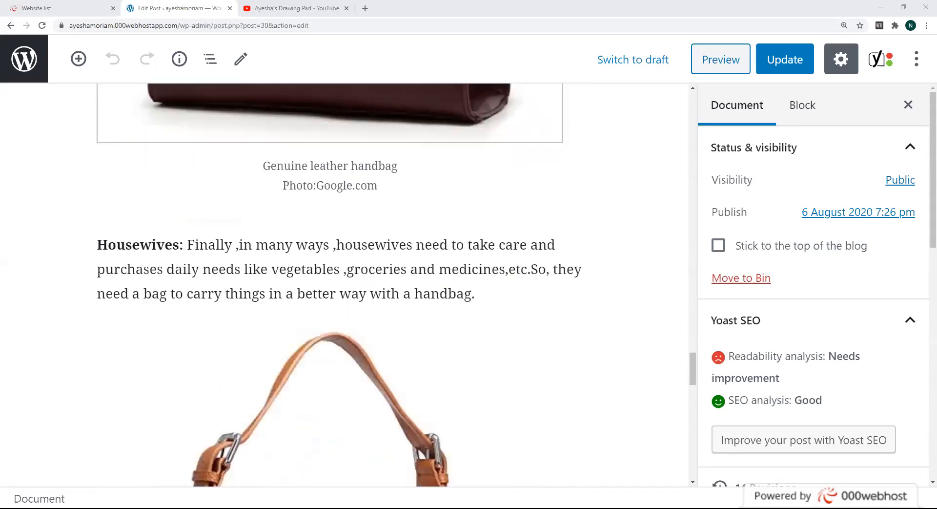
Examine the Yoast SEO readability analysis below the post, along with the site link at the end of the content.
scroll(344, 283, down, 14)
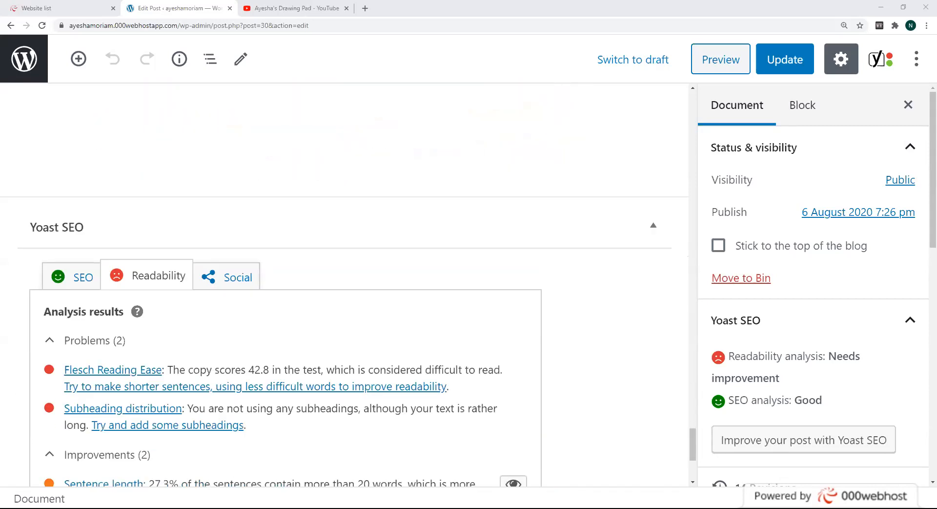
scroll(344, 283, down, 4)
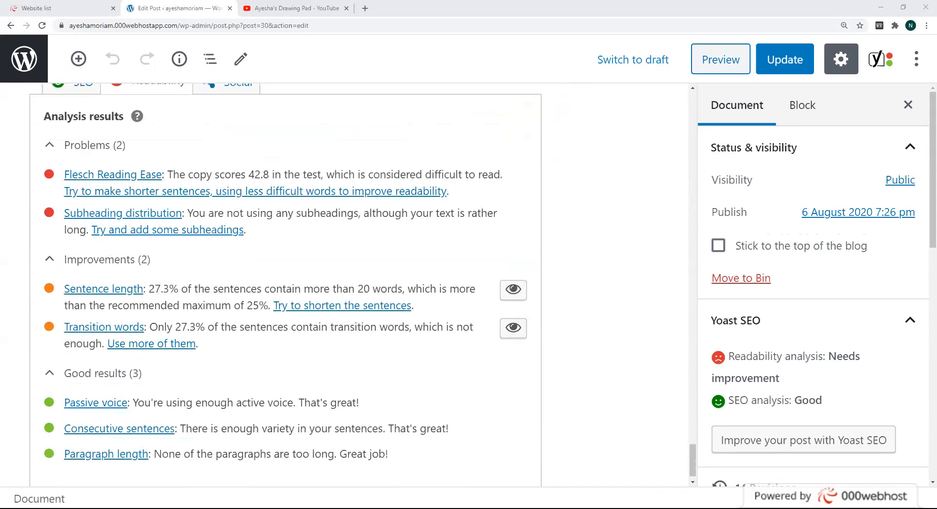
scroll(344, 283, up, 2)
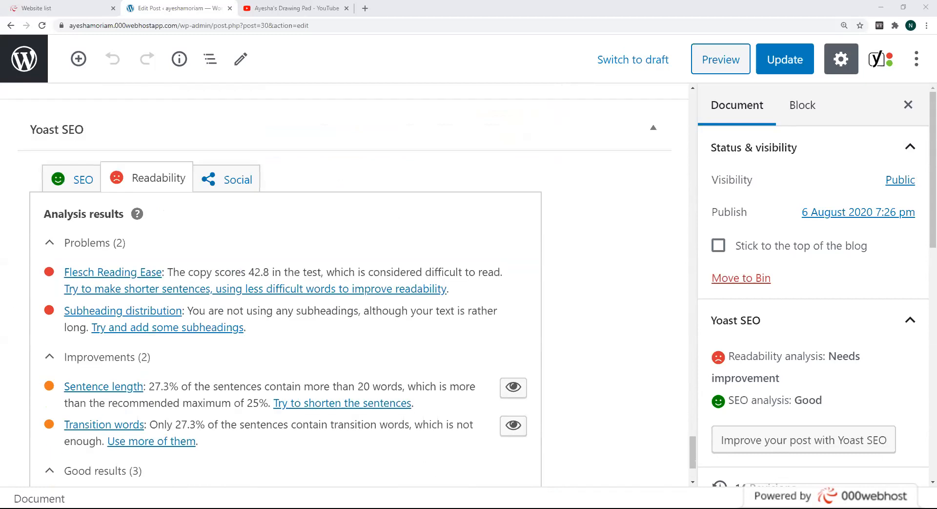
scroll(344, 284, up, 4)
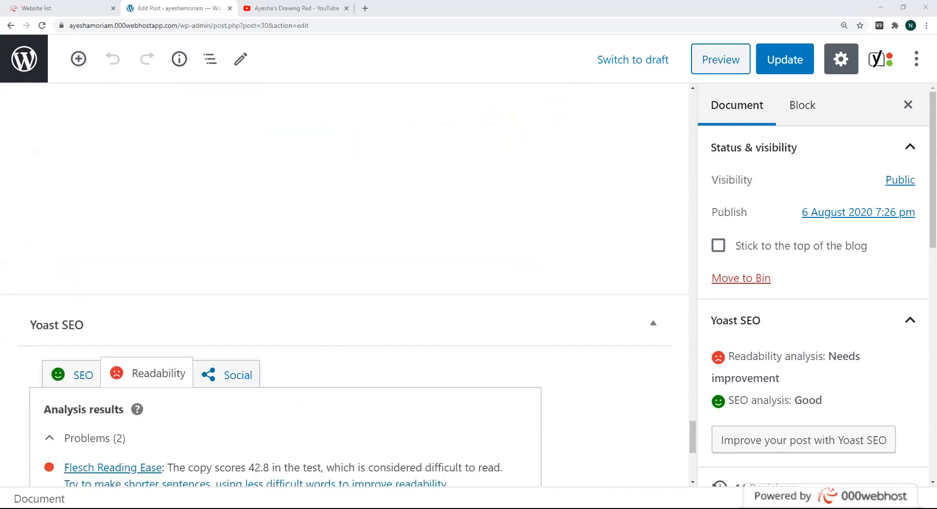
scroll(344, 284, up, 3)
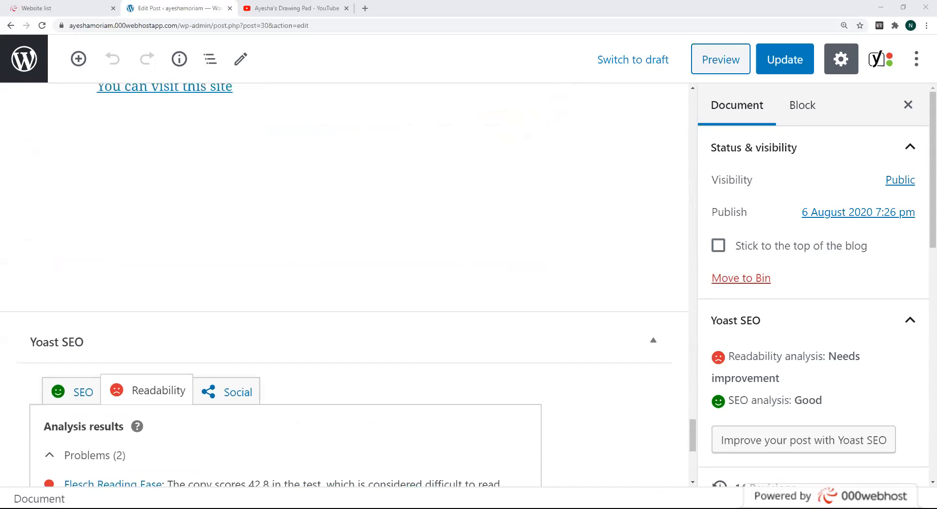
scroll(345, 284, down, 1)
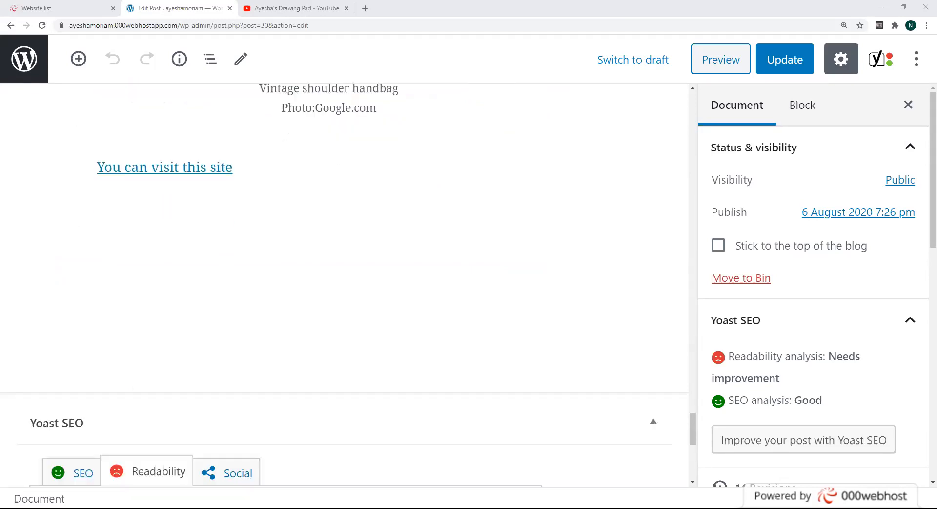
scroll(344, 284, down, 1)
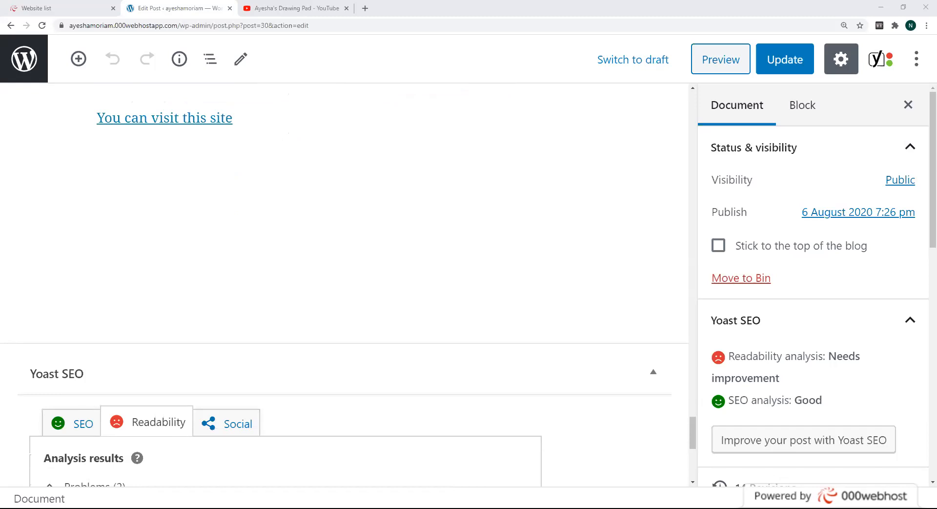
scroll(344, 283, up, 1)
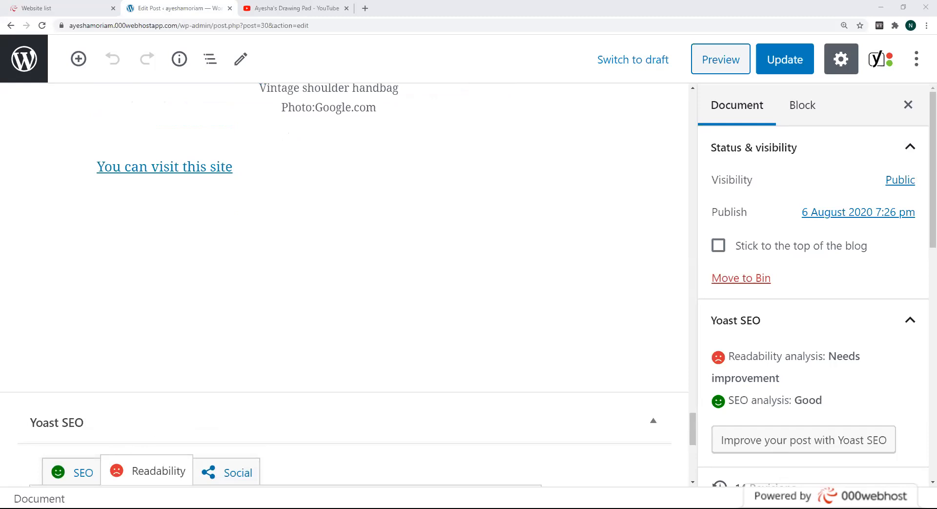
scroll(345, 283, down, 1)
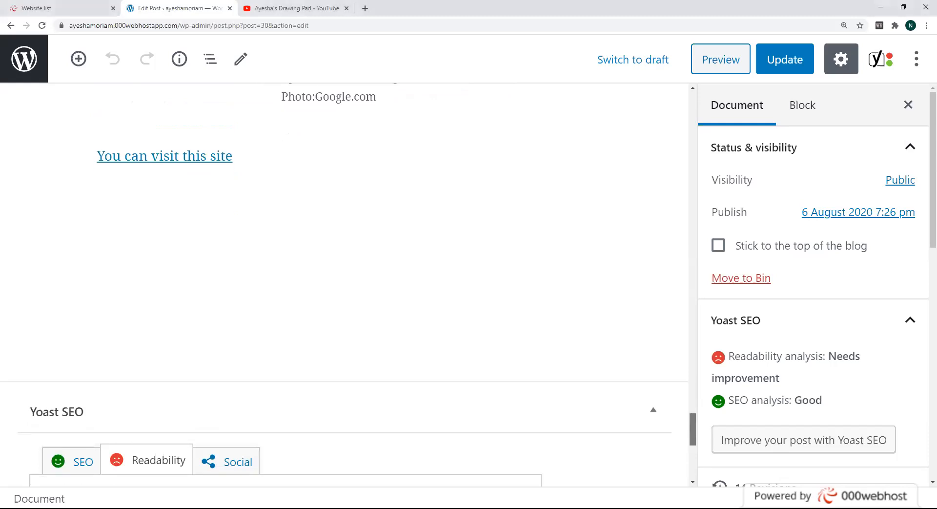
scroll(344, 283, down, 1)
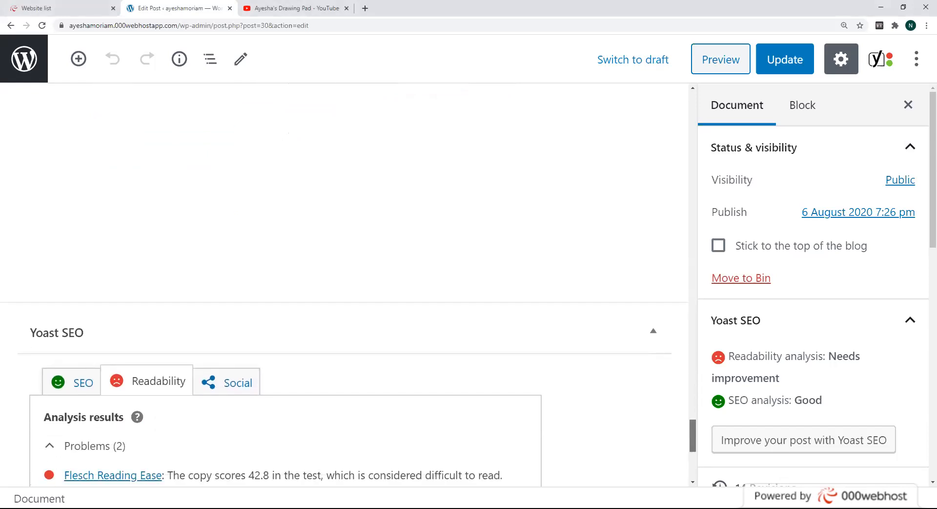
scroll(344, 379, down, 1)
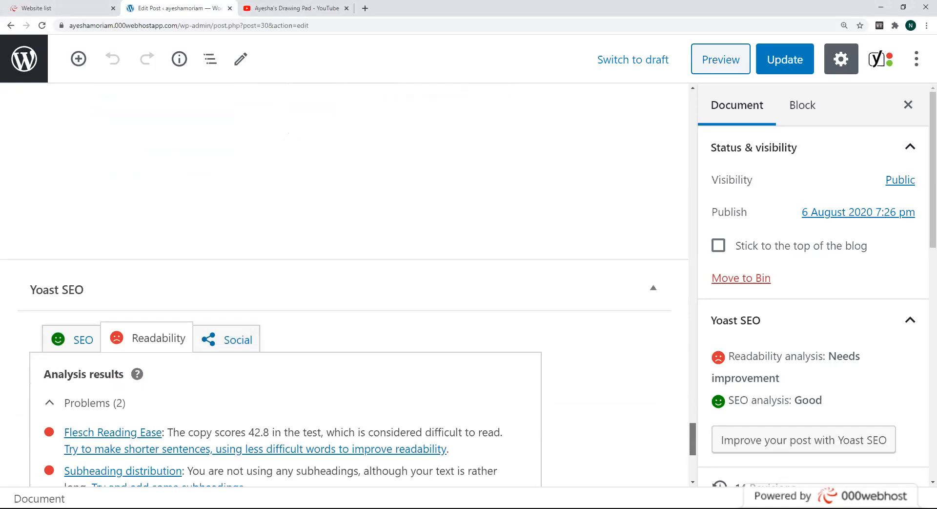
scroll(344, 363, down, 1)
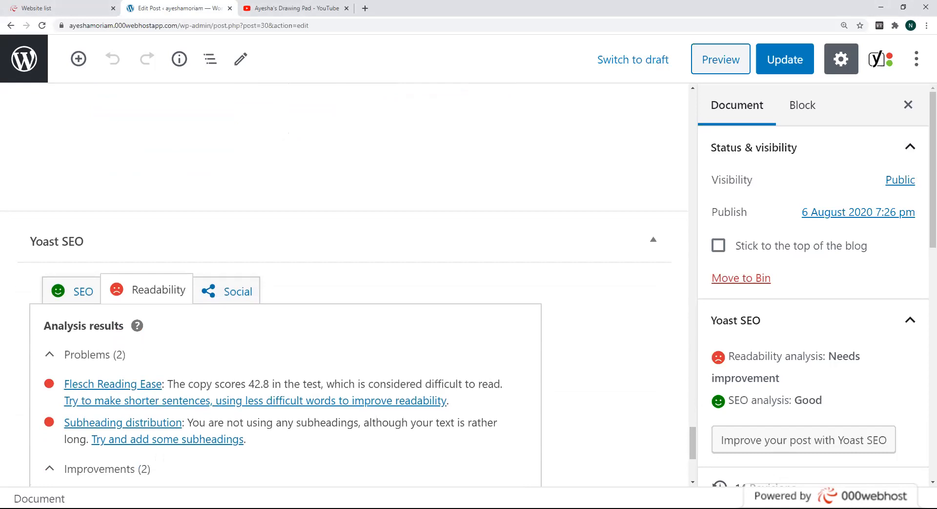
Show the Yoast SEO analysis and examine the focus keyphrase, the Google preview and the individual analysis results.
click(74, 290)
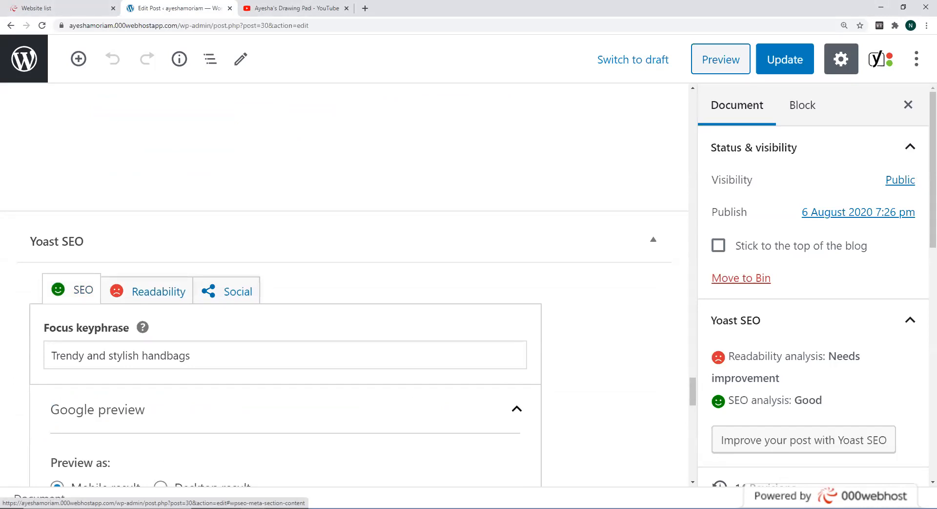
scroll(341, 284, down, 1)
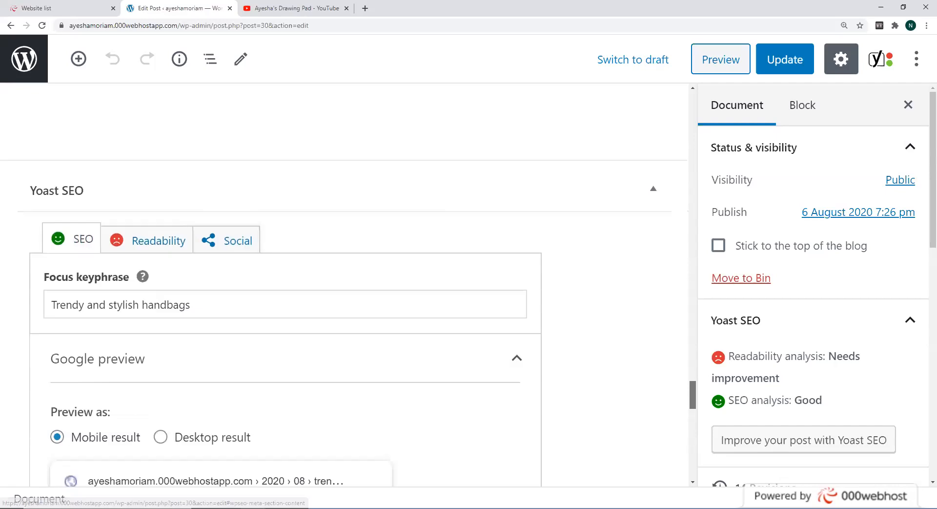
scroll(342, 284, down, 3)
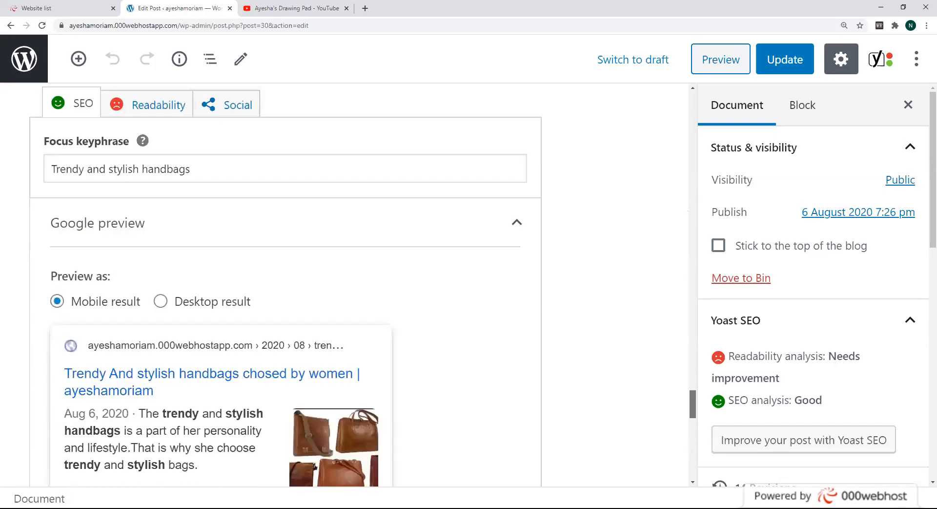
scroll(285, 283, down, 4)
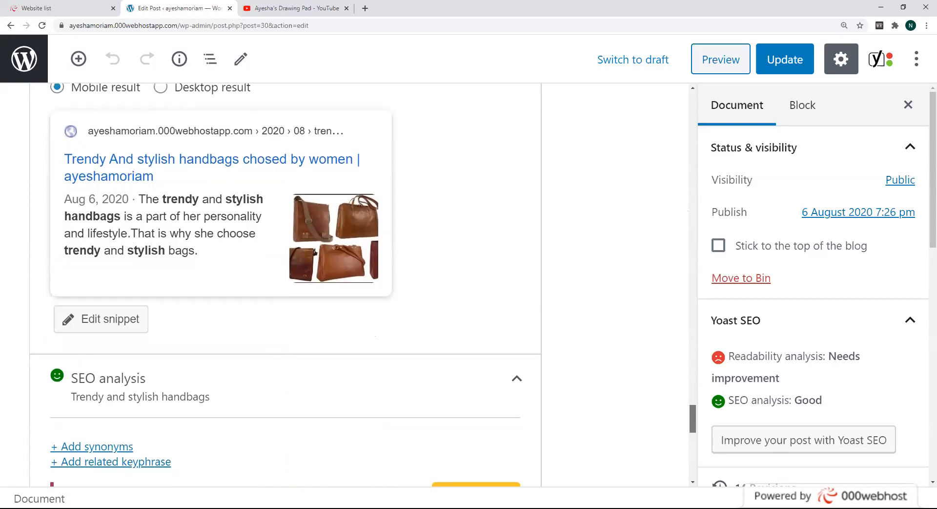
scroll(286, 284, down, 2)
scroll(285, 283, down, 4)
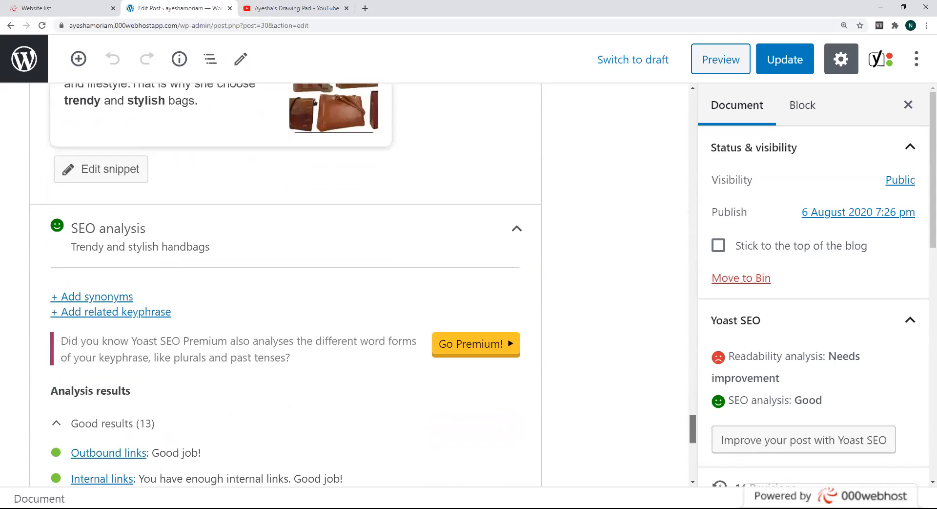
scroll(286, 284, down, 2)
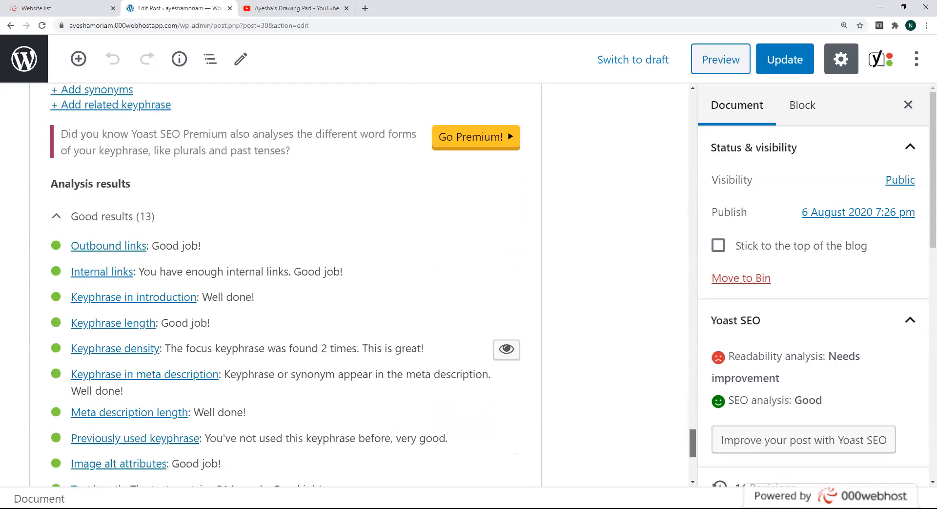
scroll(373, 285, down, 1)
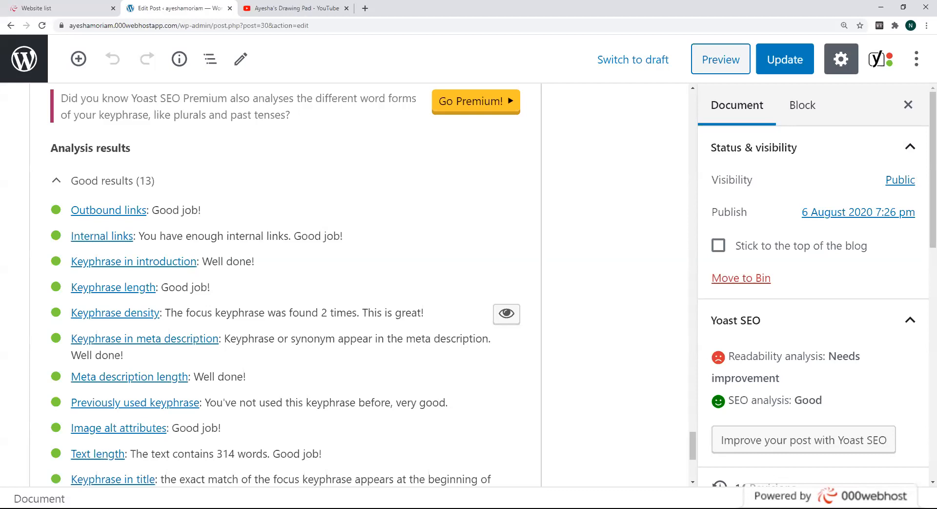
Return to the beginning of the post and check its title and introduction against the SEO criteria.
scroll(285, 283, up, 2)
scroll(285, 284, up, 15)
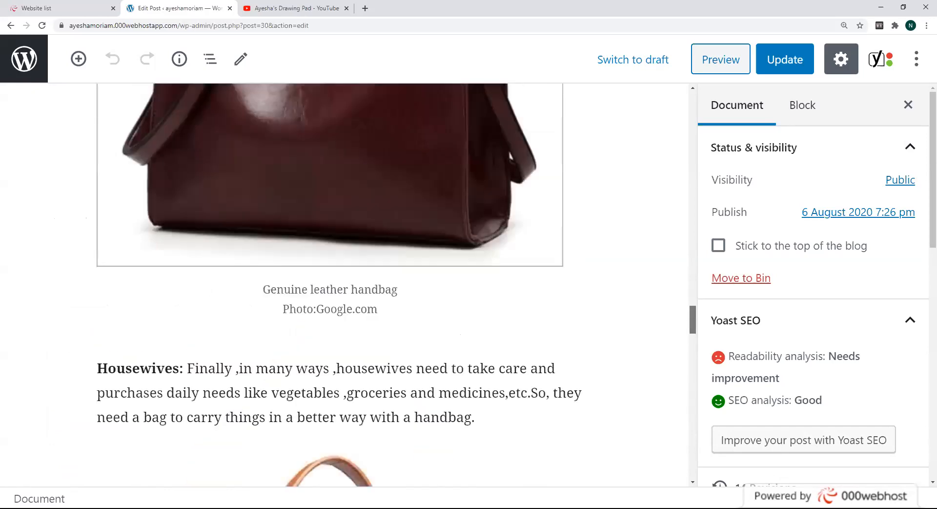
scroll(286, 283, up, 8)
scroll(344, 285, up, 10)
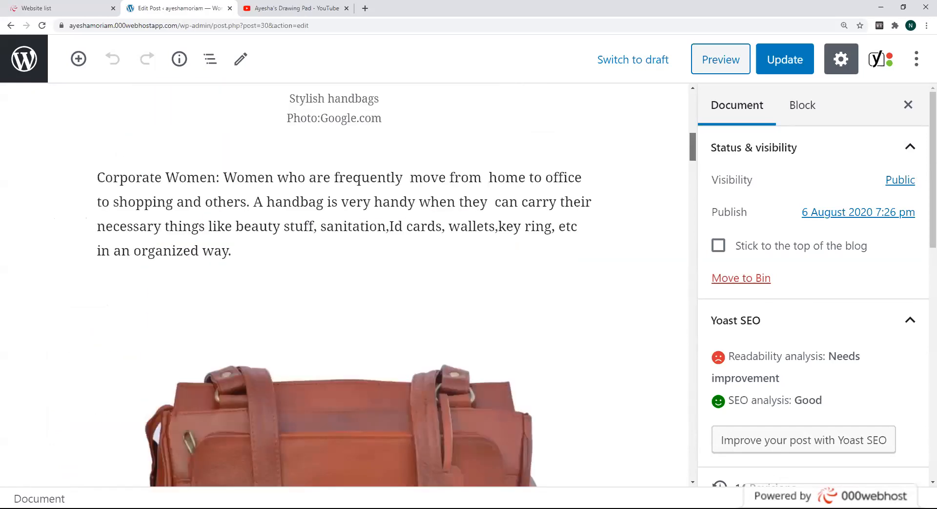
scroll(345, 285, up, 10)
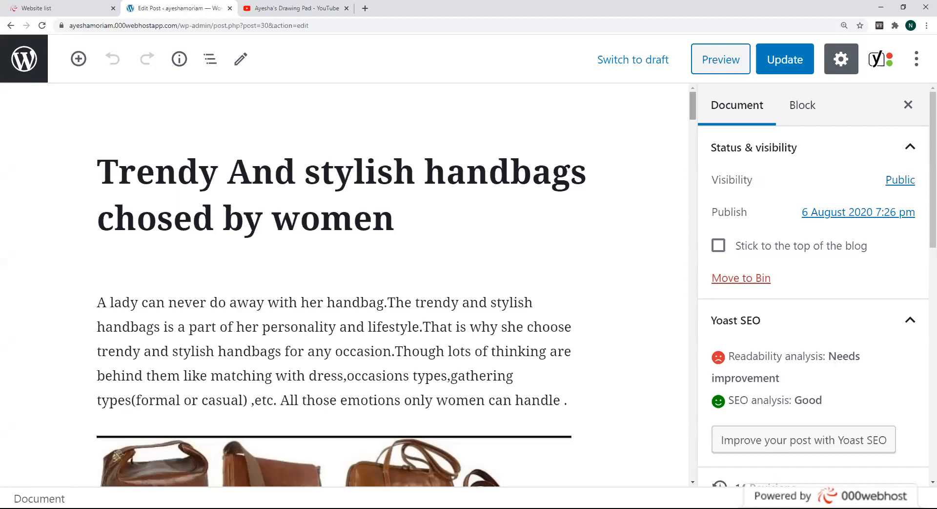
scroll(342, 284, down, 15)
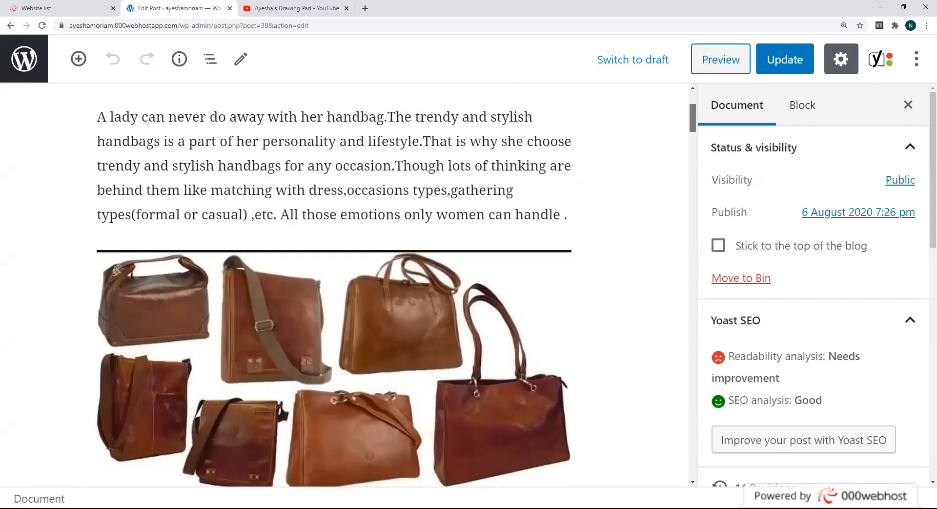
Open the Google preview's snippet editor and examine the SEO title, slug and meta description.
scroll(342, 284, down, 20)
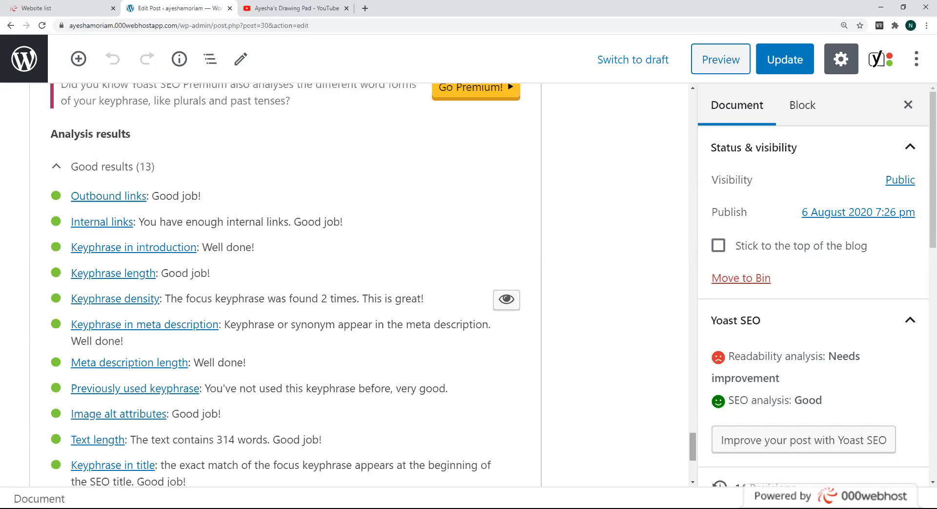
scroll(693, 446, up, 3)
scroll(285, 284, up, 5)
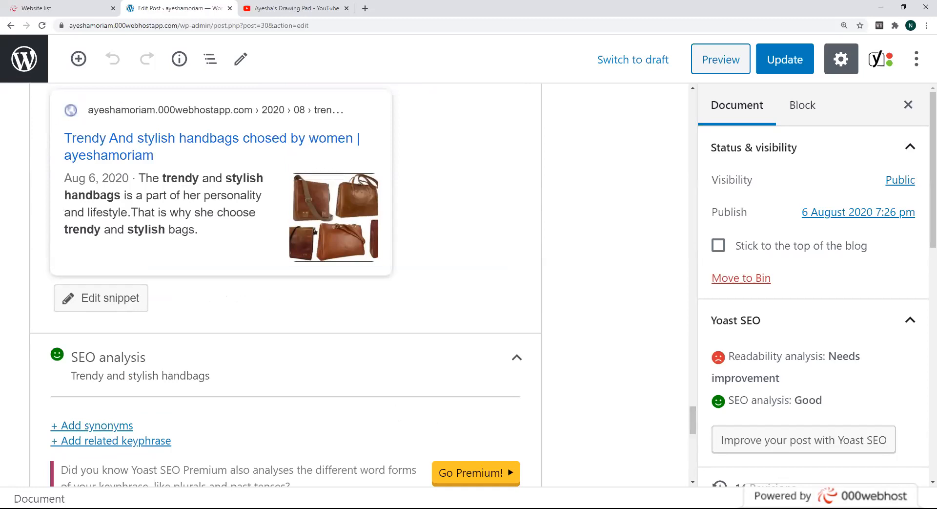
click(100, 298)
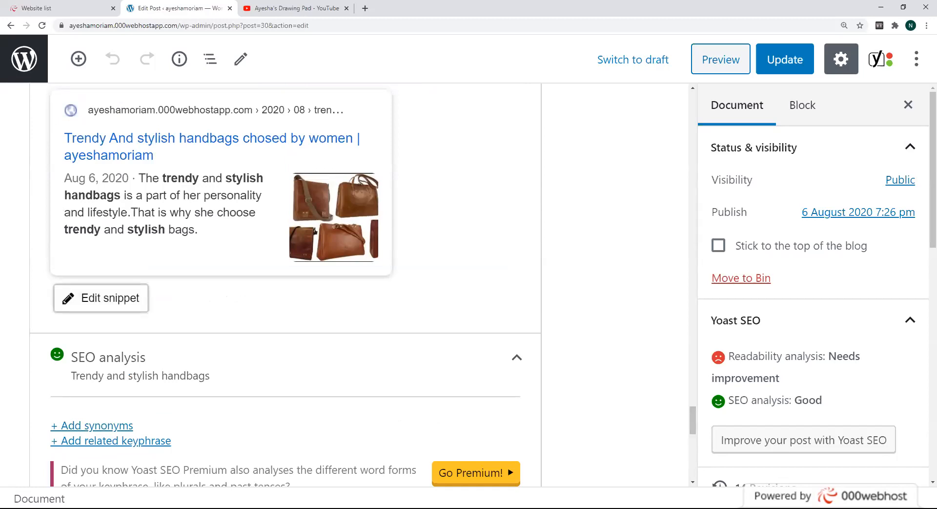
scroll(286, 288, down, 3)
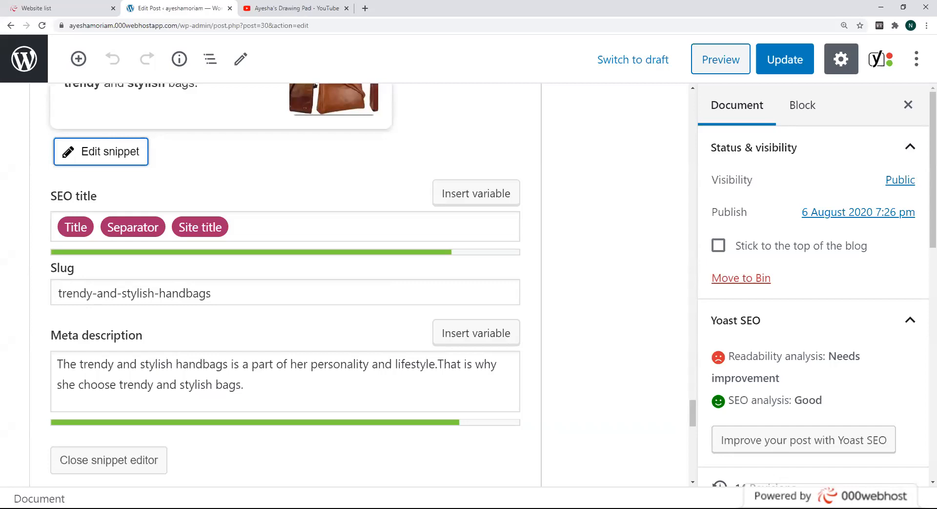
Examine the Yoast SEO analysis results listed below the snippet editor.
scroll(285, 279, down, 4)
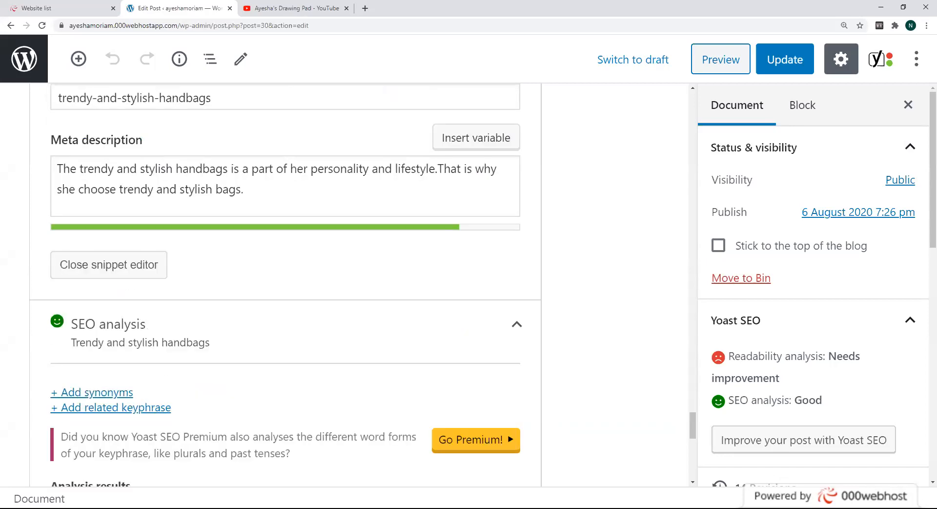
scroll(285, 284, down, 10)
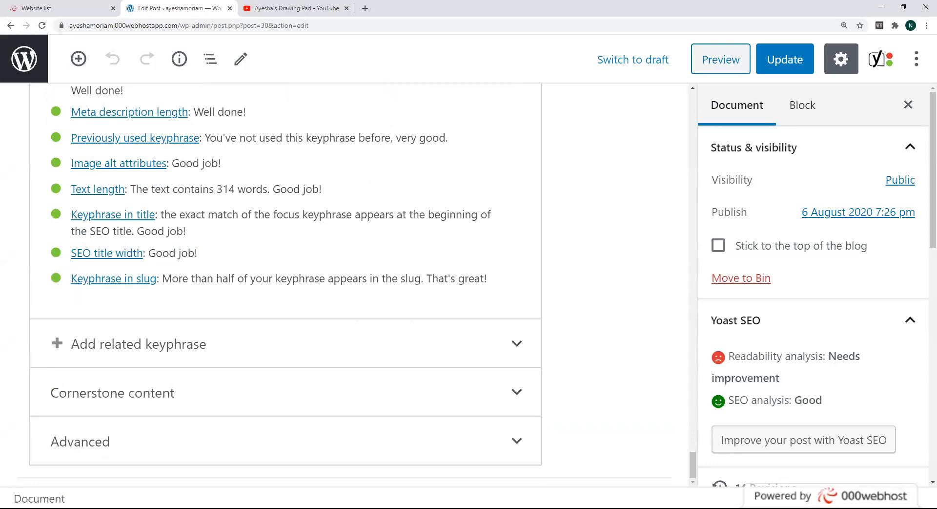
scroll(286, 283, up, 2)
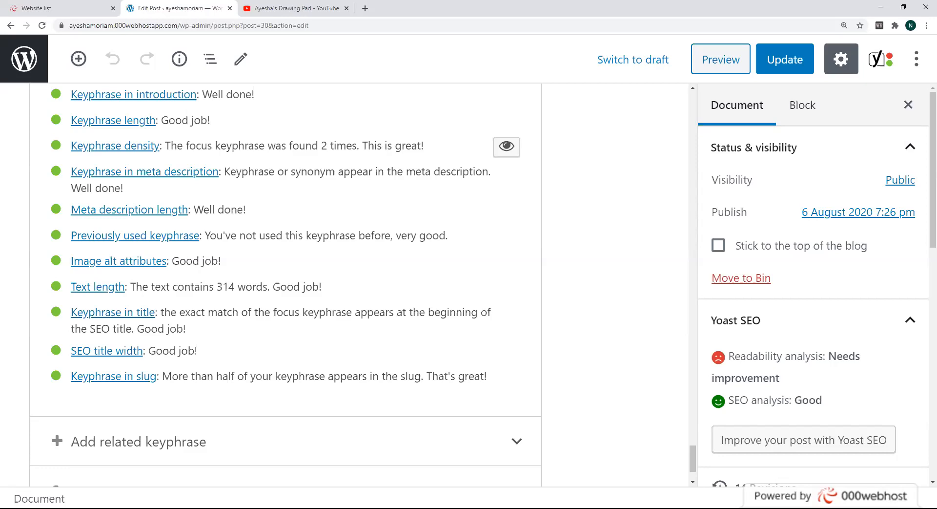
scroll(286, 283, up, 8)
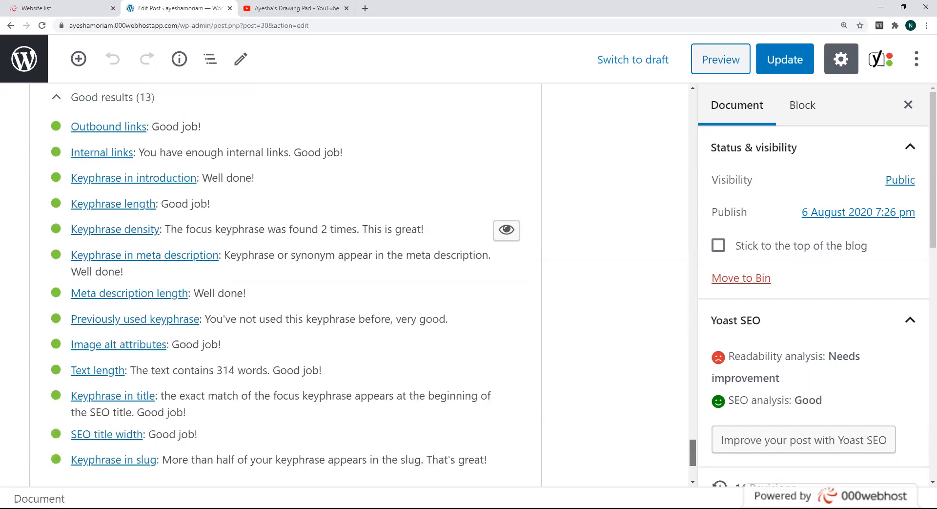
Select the image captioned "Vintage leather handbag" and start editing at the beginning of its alt text.
scroll(286, 283, up, 20)
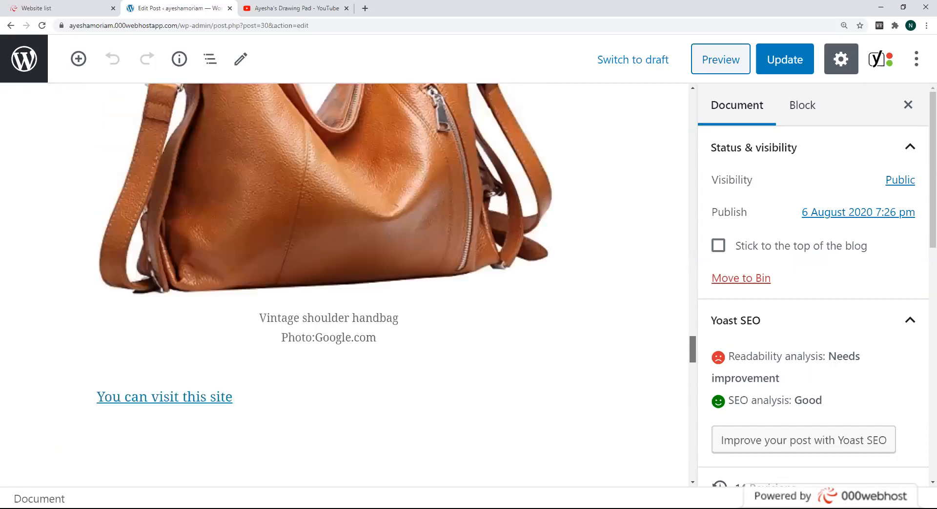
scroll(336, 285, up, 15)
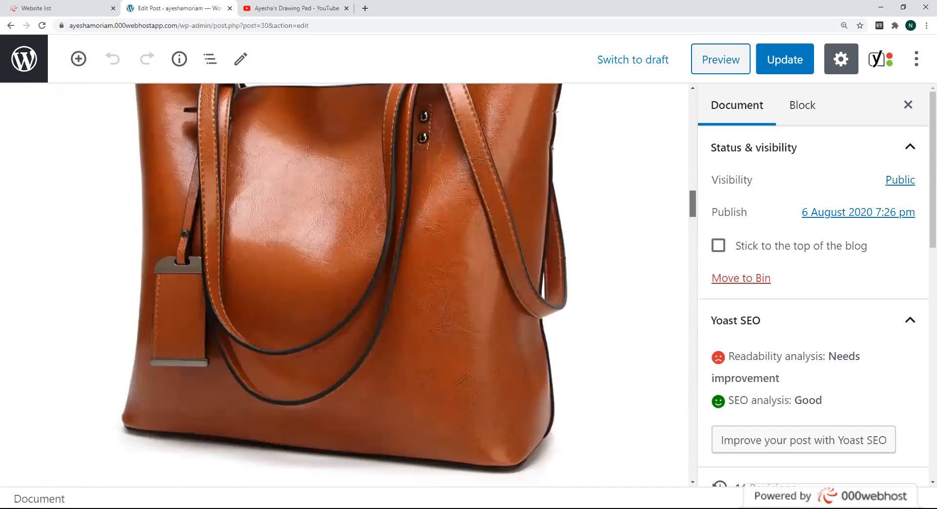
scroll(344, 283, up, 2)
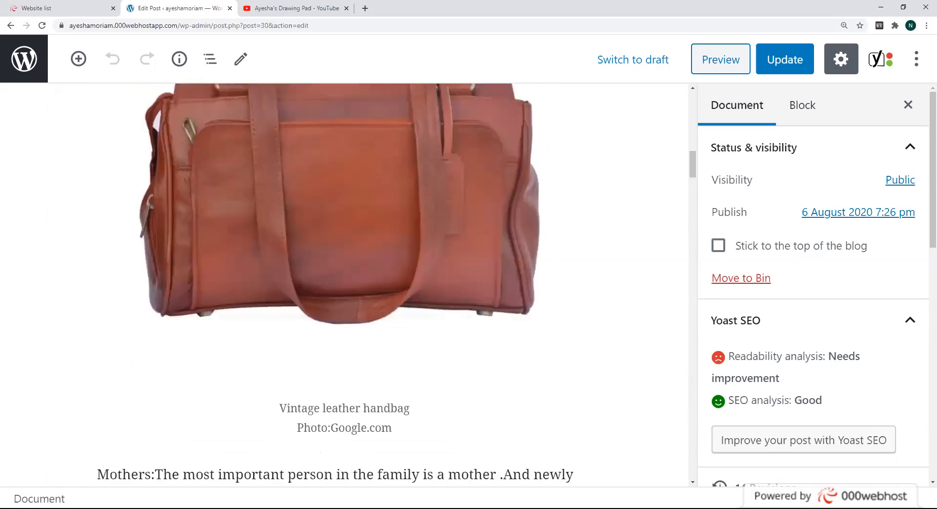
click(344, 284)
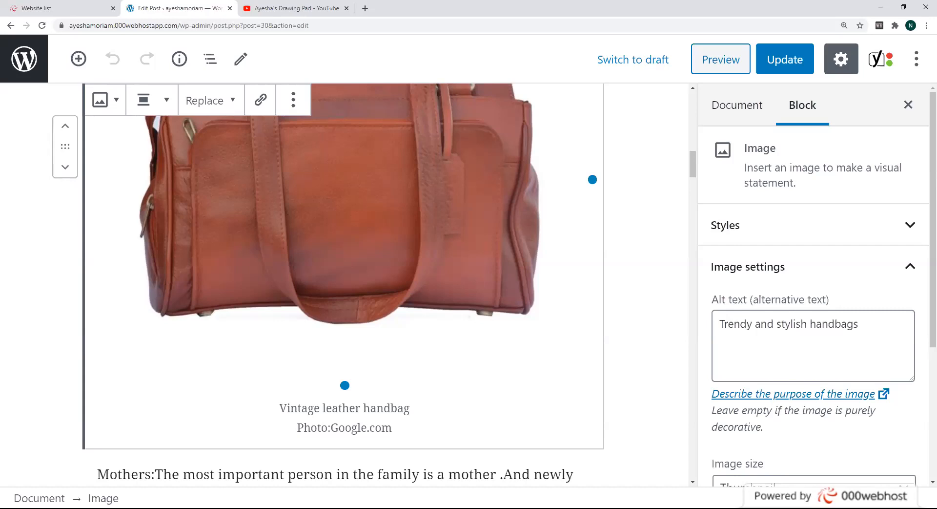
click(719, 323)
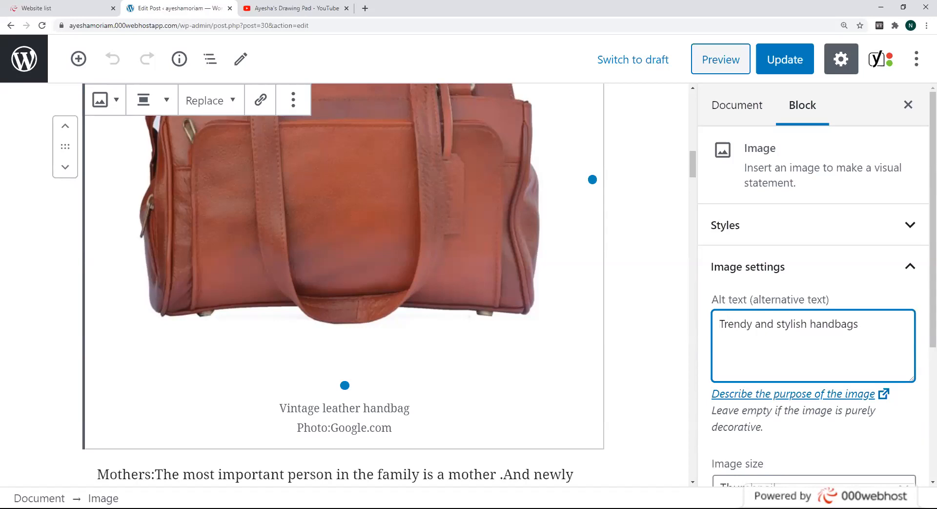
text(rED )
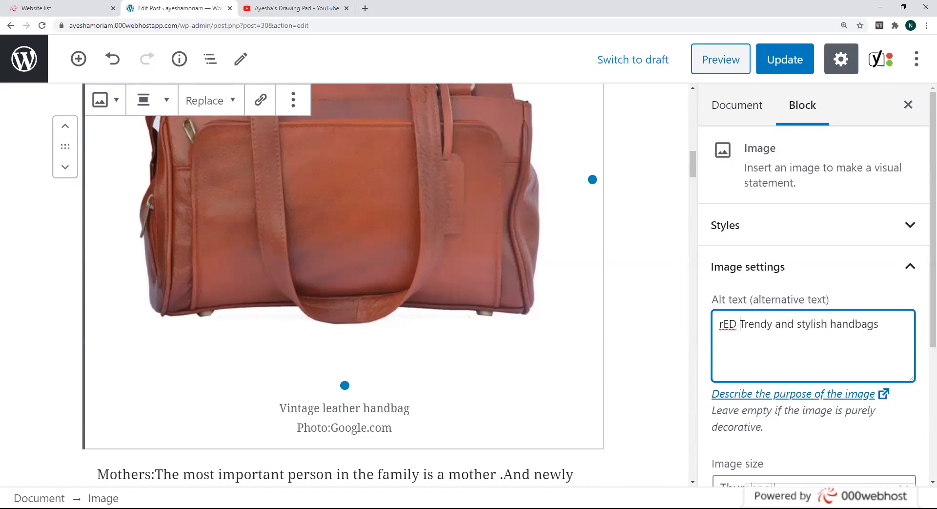
text(COLOU)
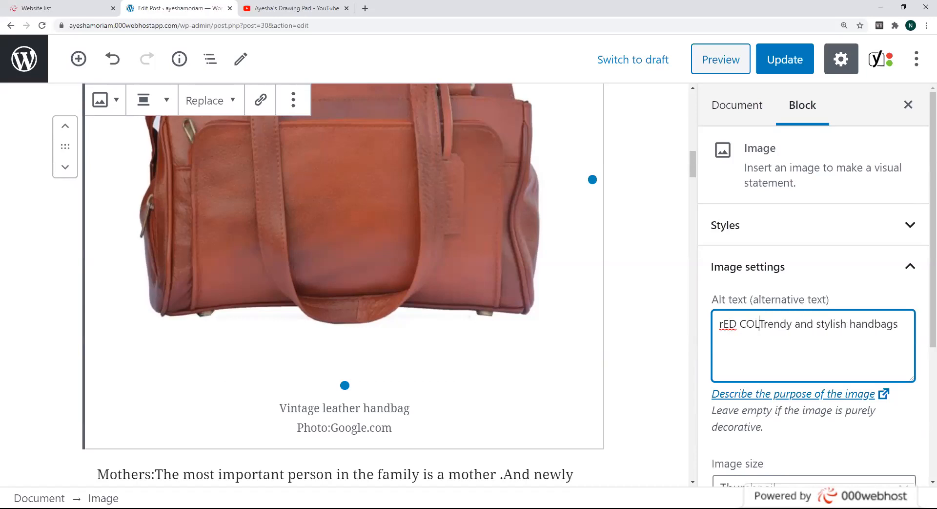
text(R)
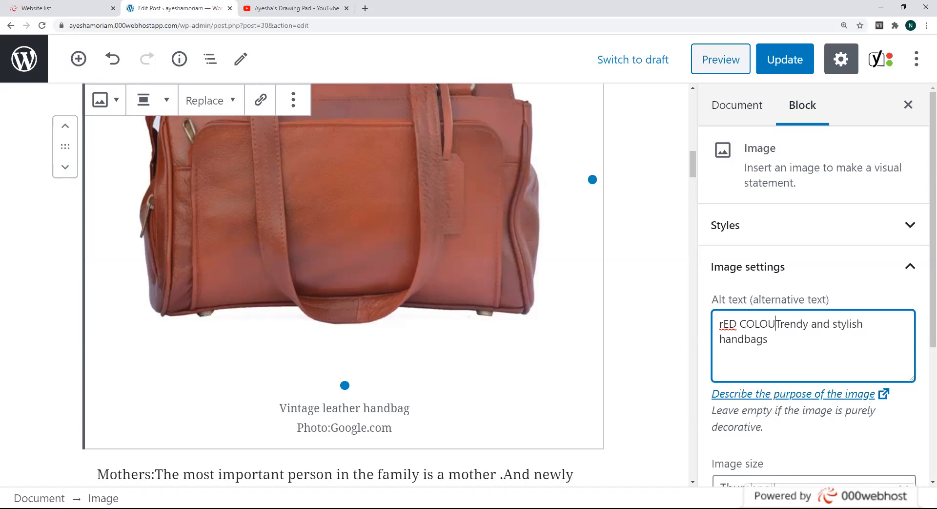
key(BackSpace)
key(BackSpace)
key(BackSpace)
key(BackSpace)
key(BackSpace)
key(BackSpace)
key(BackSpace)
key(BackSpace)
key(BackSpace)
key(BackSpace)
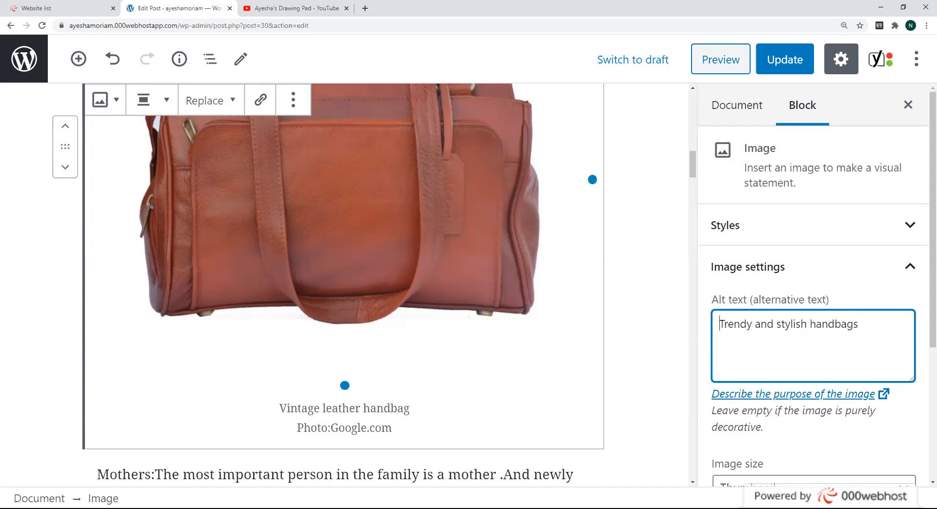
Add "Red coloured women bag-" in front of the alt text of the vintage leather handbag image.
text(Red )
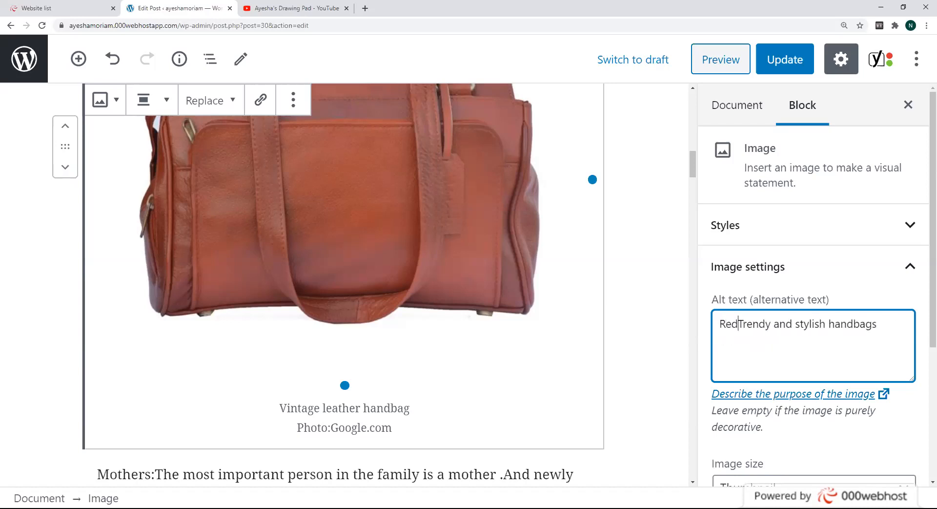
text(o)
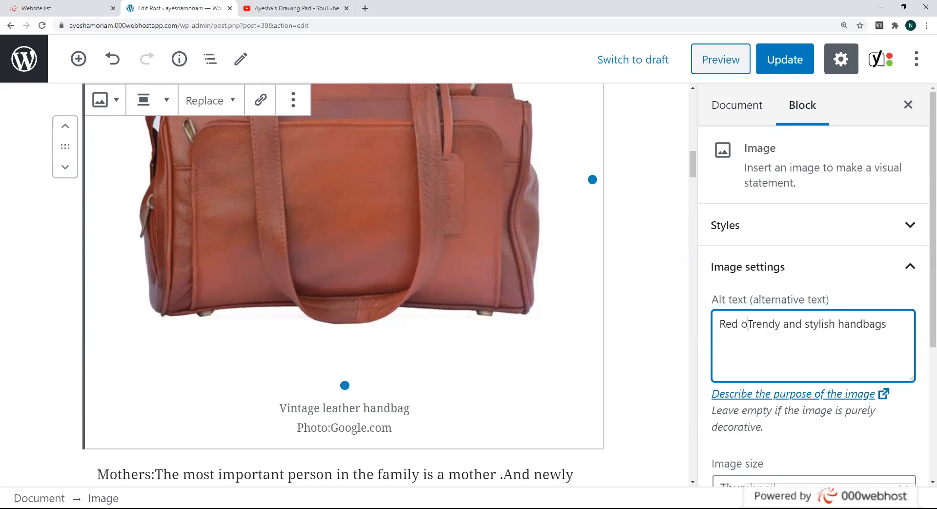
key(BackSpace)
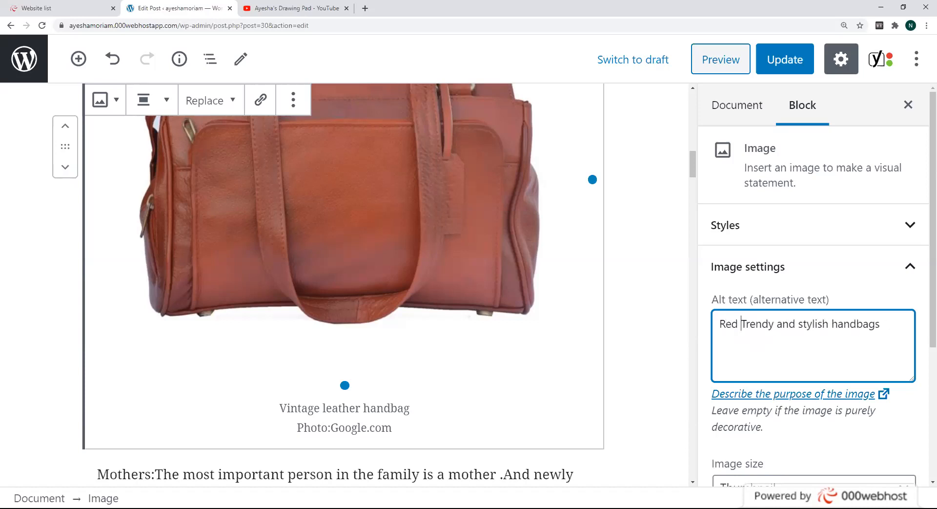
text(c)
text(olo)
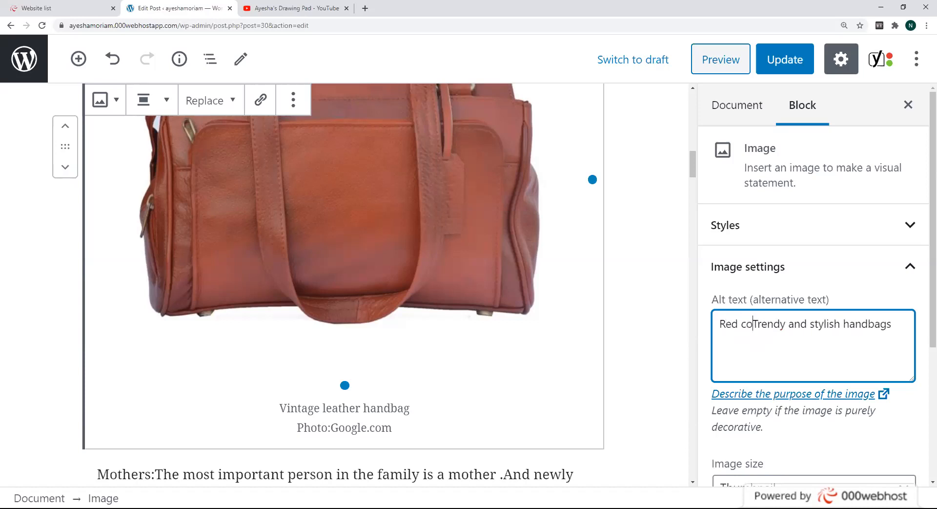
text(ur)
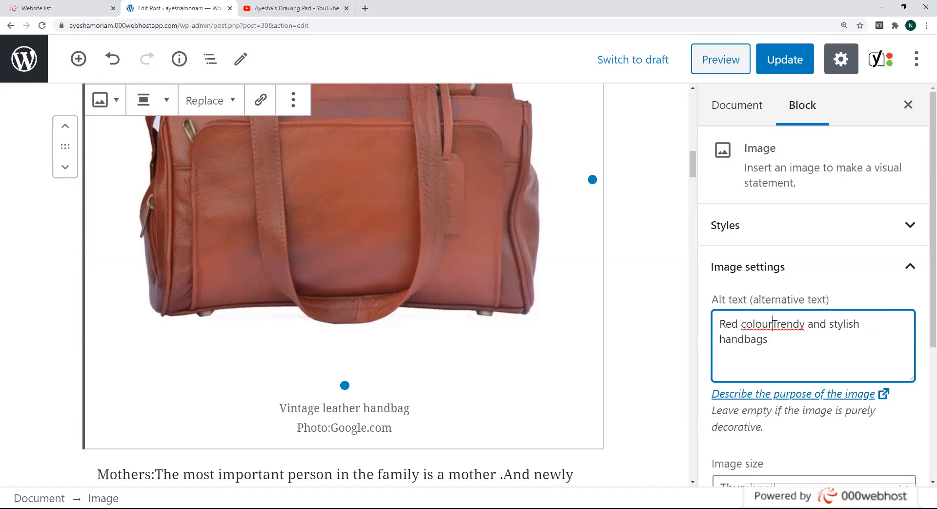
text(ed)
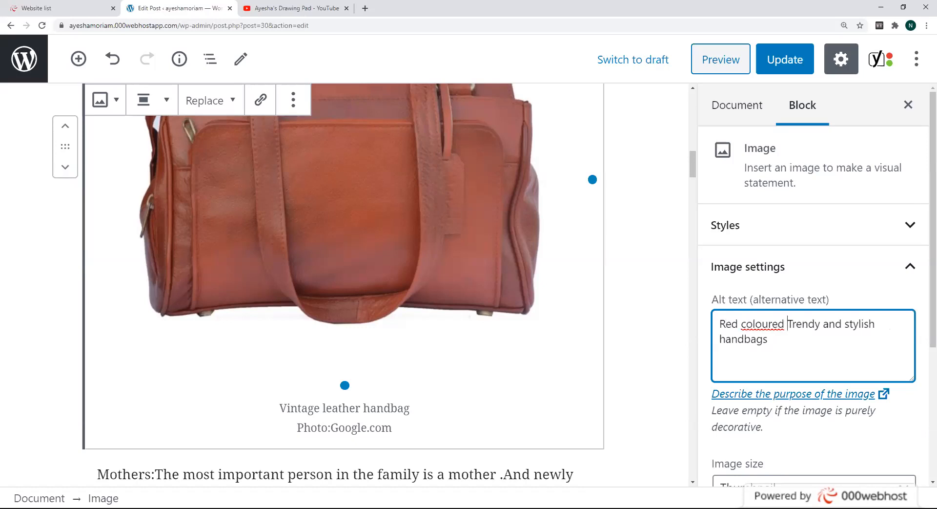
text( women)
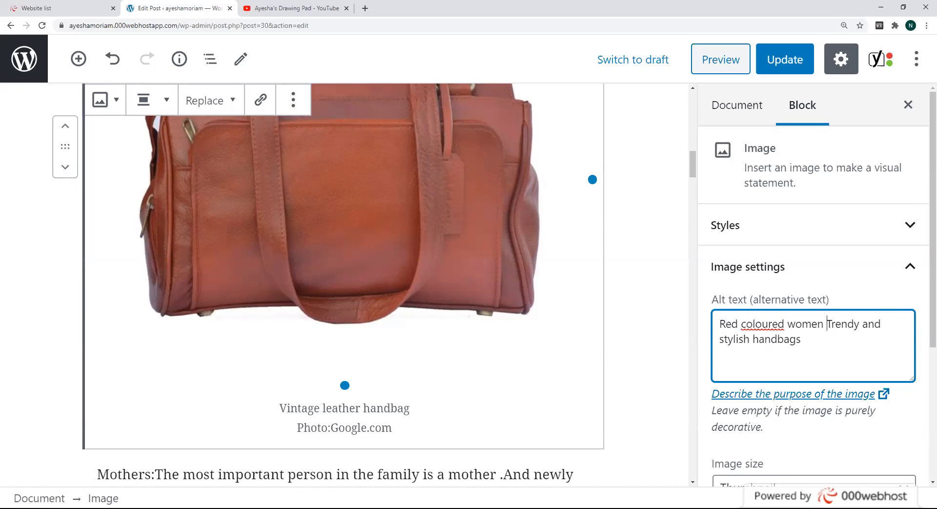
text(b)
text(g)
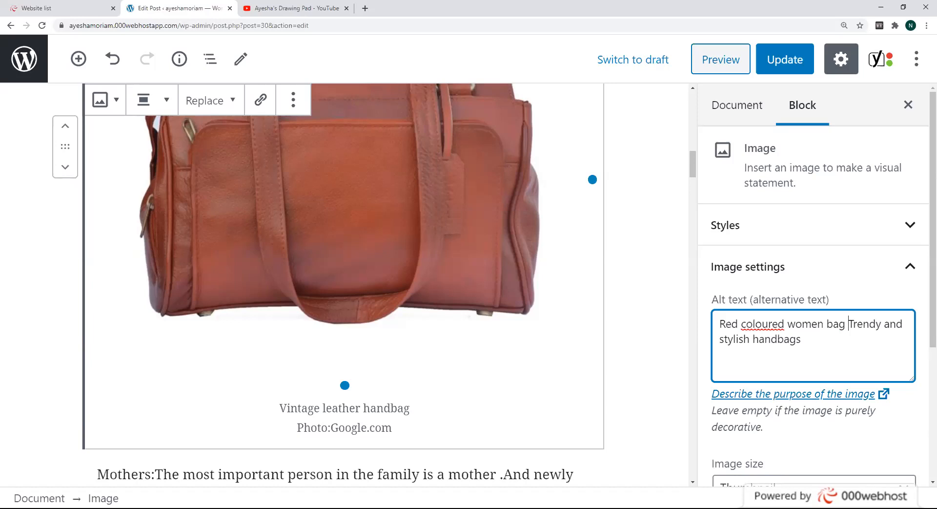
key(BackSpace)
text(-)
Replace the flagged word "coloured" in the image's alt text with the suggested spelling "colored".
key(shift+Left)
key(shift+Left)
key(shift+Left)
key(shift+Left)
key(shift+Left)
key(shift+Left)
key(shift+Left)
key(shift+Left)
key(shift+Left)
key(shift+Right)
key(shift+Right)
key(shift+Left)
click(754, 324)
key(shift+Left)
key(shift+Left)
key(shift+Left)
key(shift+Left)
key(shift+Left)
key(shift+Left)
key(shift+Left)
key(shift+Left)
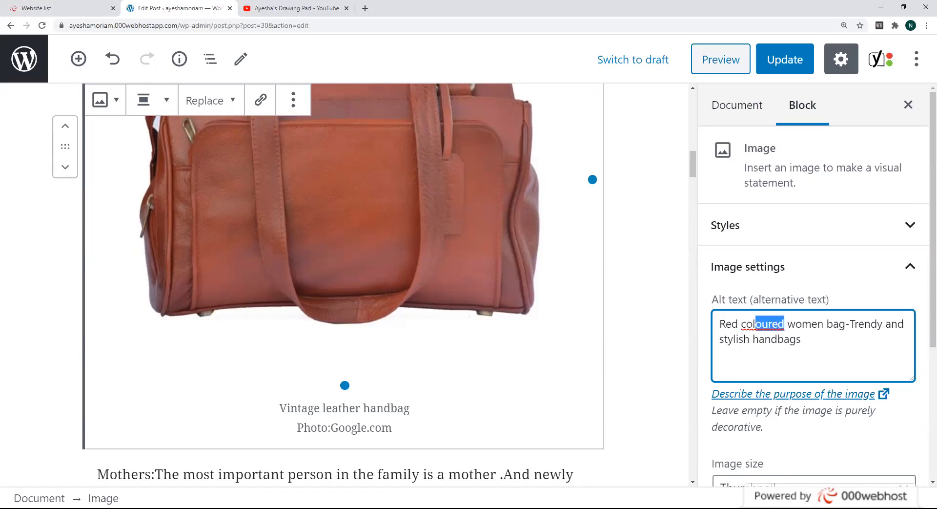
key(shift+Down)
mouse_move(743, 339)
mouse_down()
mouse_move(762, 324)
mouse_move(784, 324)
mouse_move(742, 324)
mouse_up()
right_click(743, 326)
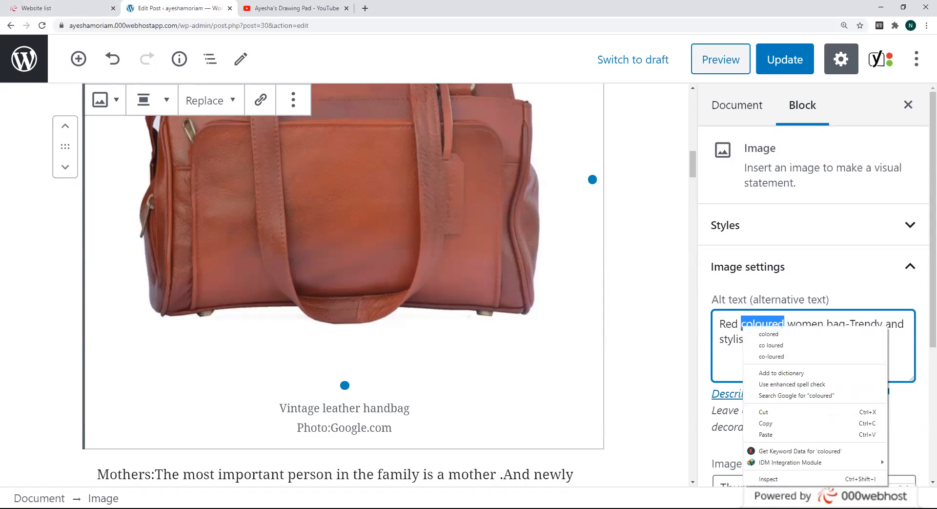
click(758, 334)
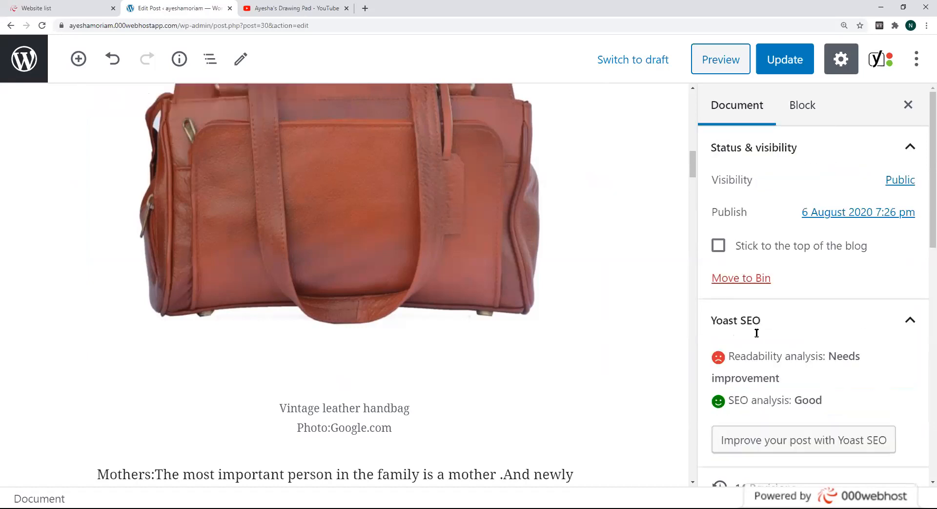
Check the alt text of the image captioned "Stylish handbags" and review the SEO analysis results below the post.
scroll(756, 333, up, 12)
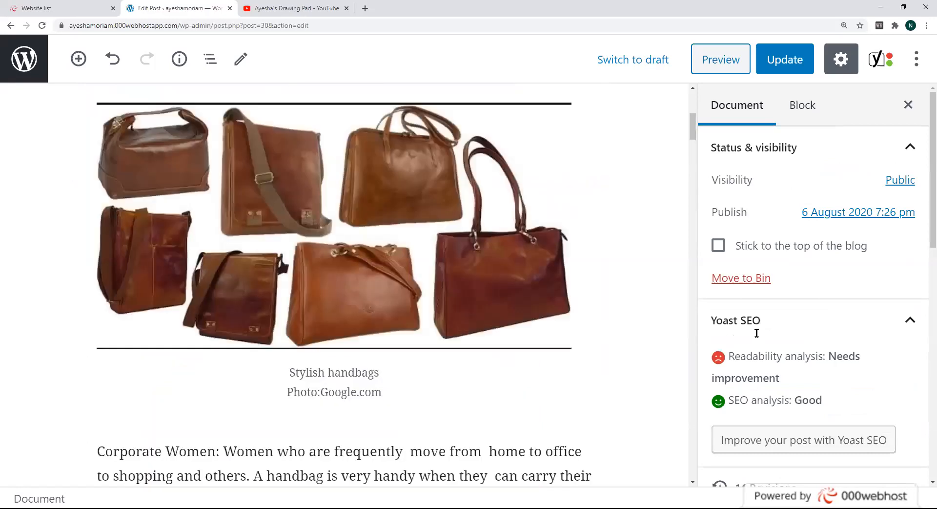
scroll(756, 333, up, 5)
scroll(756, 334, down, 3)
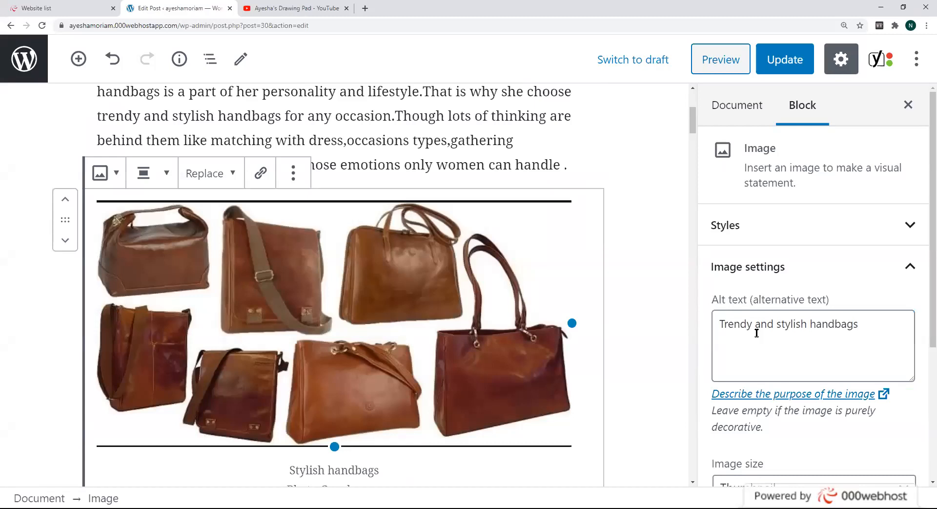
click(757, 332)
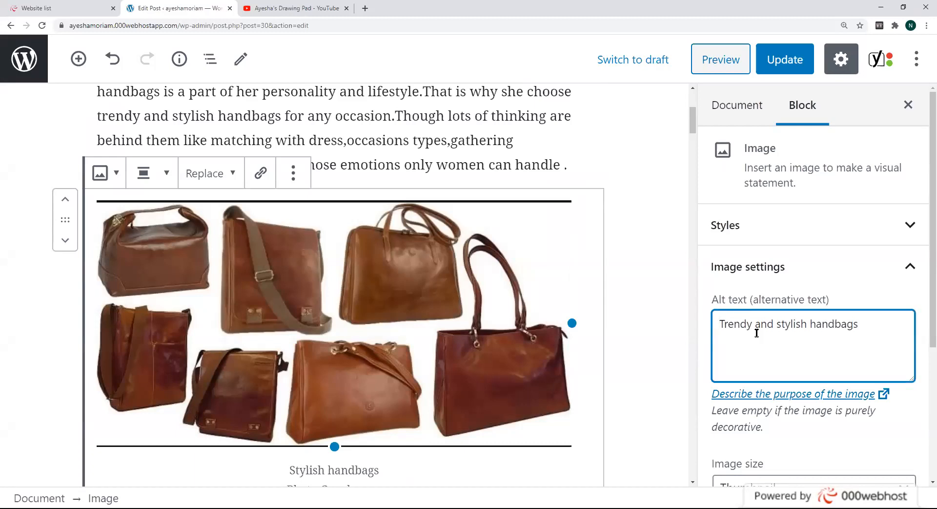
scroll(344, 285, down, 5)
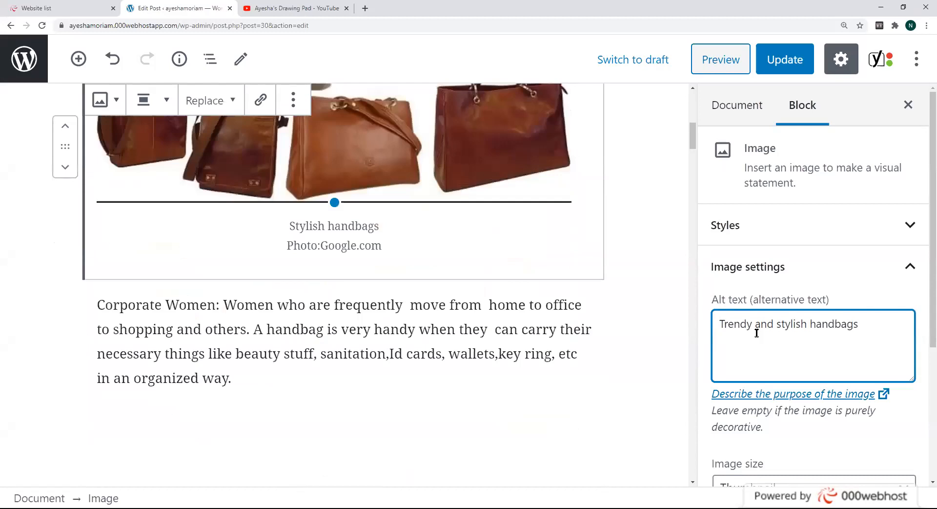
key(Escape)
mouse_move(692, 135)
mouse_down()
mouse_move(692, 465)
mouse_move(693, 452)
mouse_up()
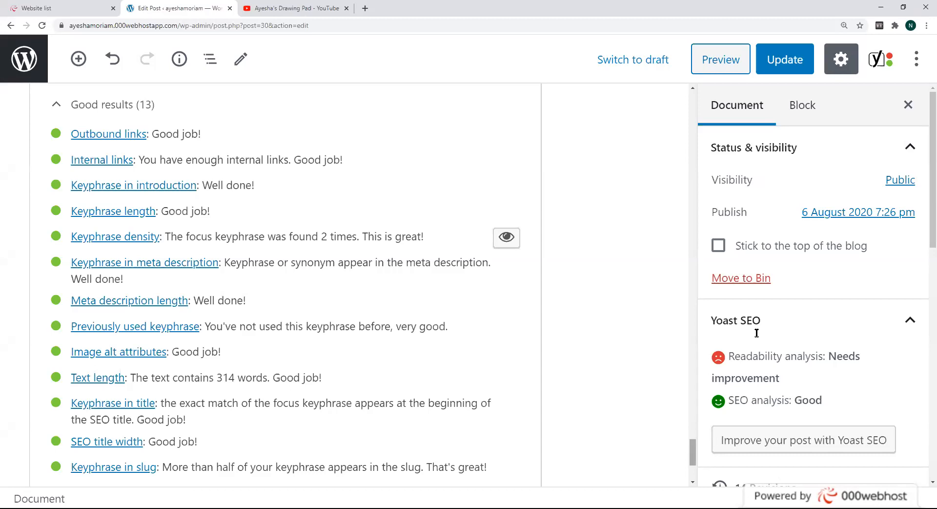
Append the sample words "an apple of" and a person's first name after the site link at the end of the post.
drag(693, 452, 693, 358)
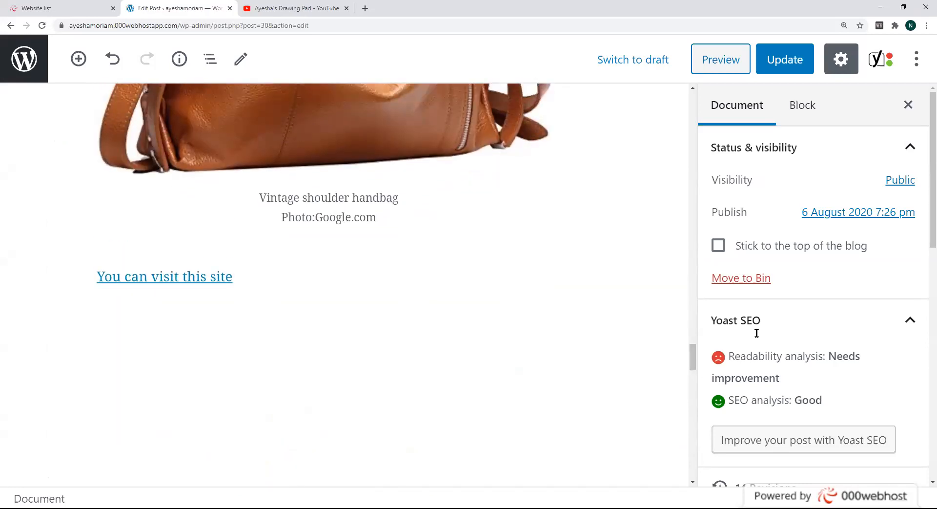
click(233, 275)
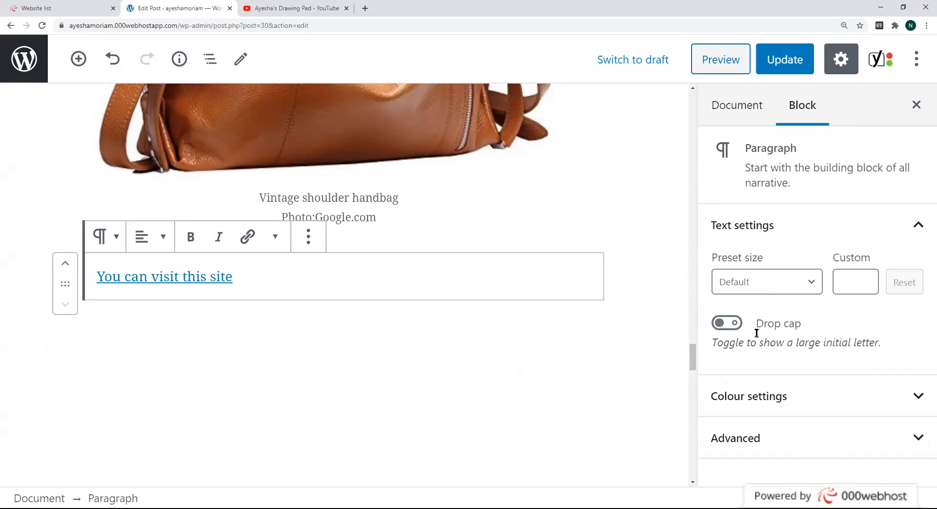
text(a)
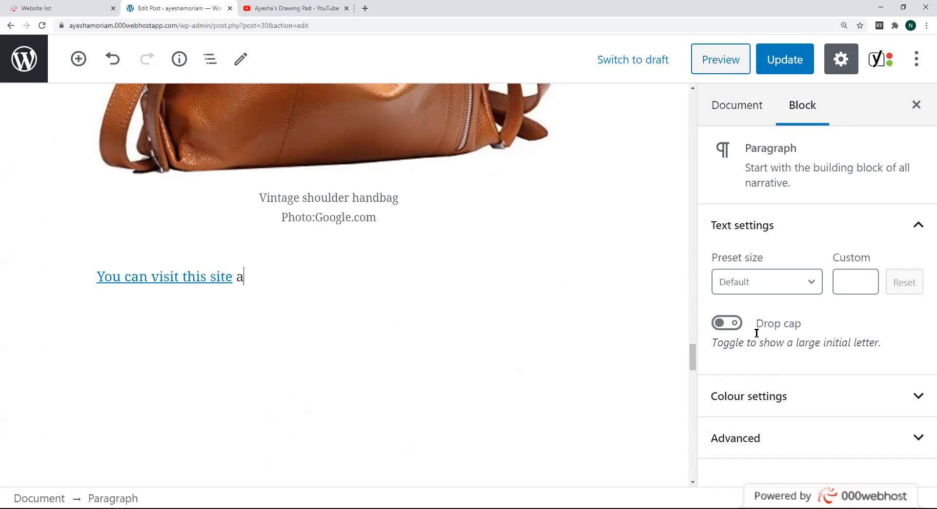
text(n apple)
text(of)
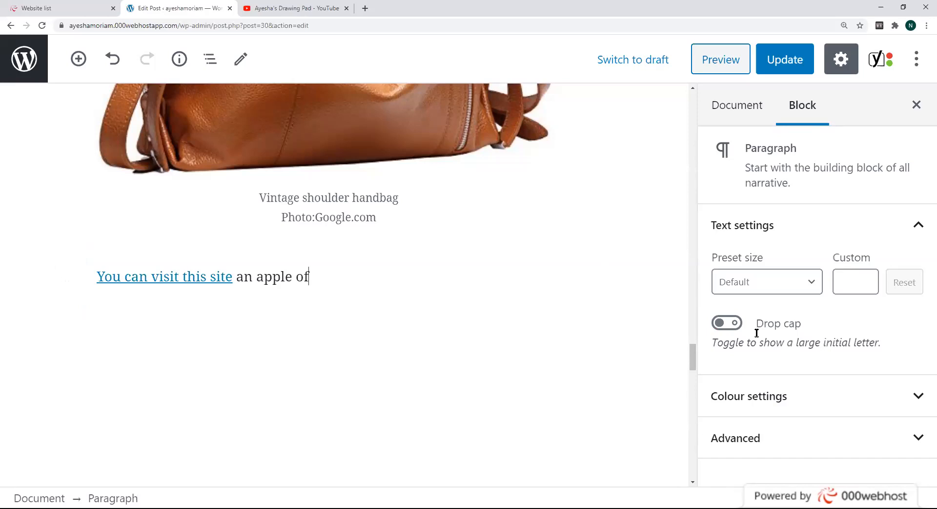
text( karim)
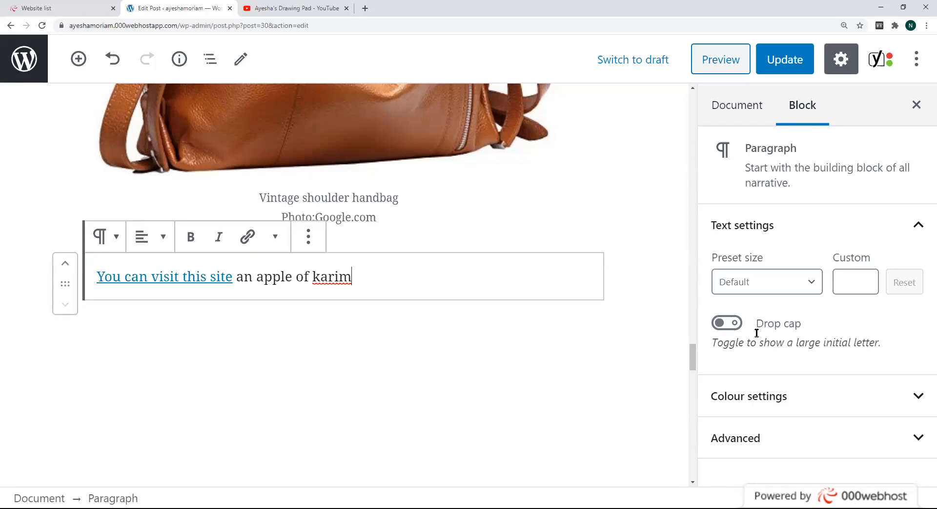
Examine the text length and the other Yoast SEO analysis results for the edited post.
scroll(757, 333, down, 4)
scroll(757, 333, down, 10)
scroll(757, 334, down, 15)
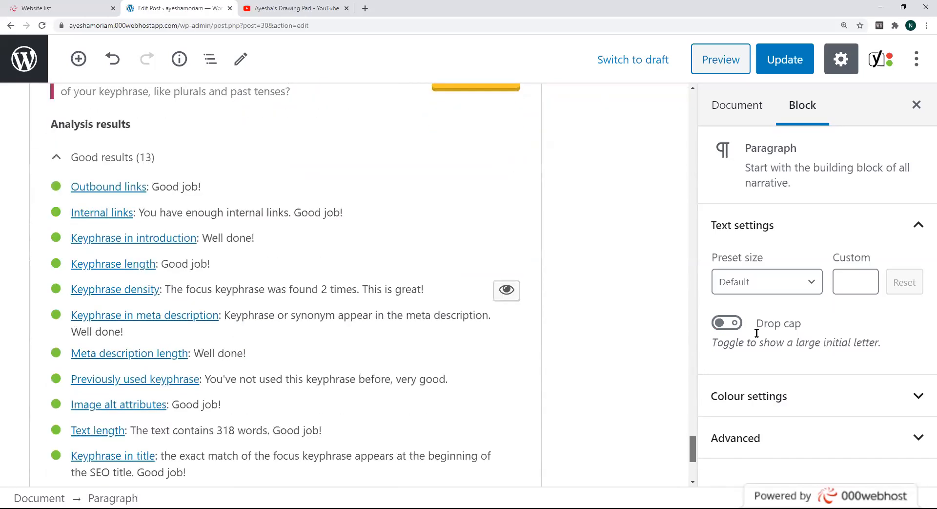
Read through the remaining good results of the Yoast SEO analysis, down to the keyphrase in slug check.
scroll(757, 333, down, 1)
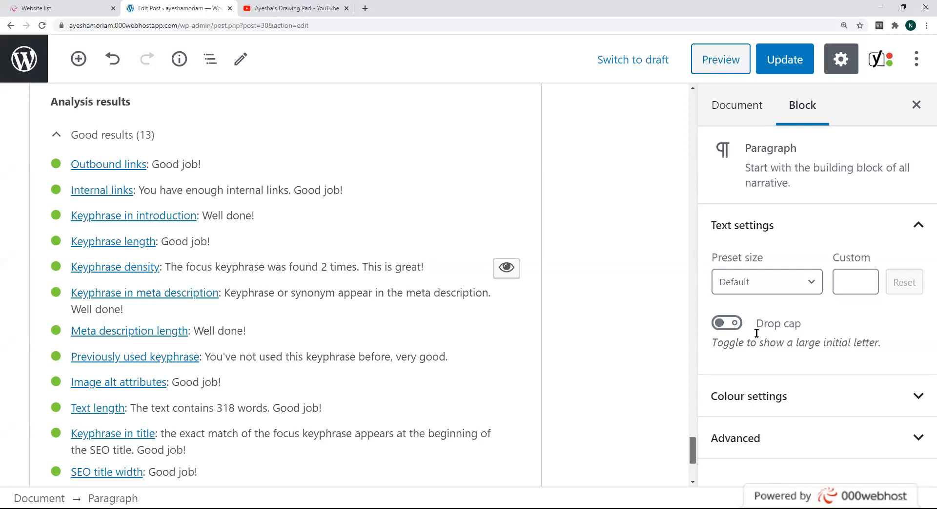
drag(693, 449, 693, 452)
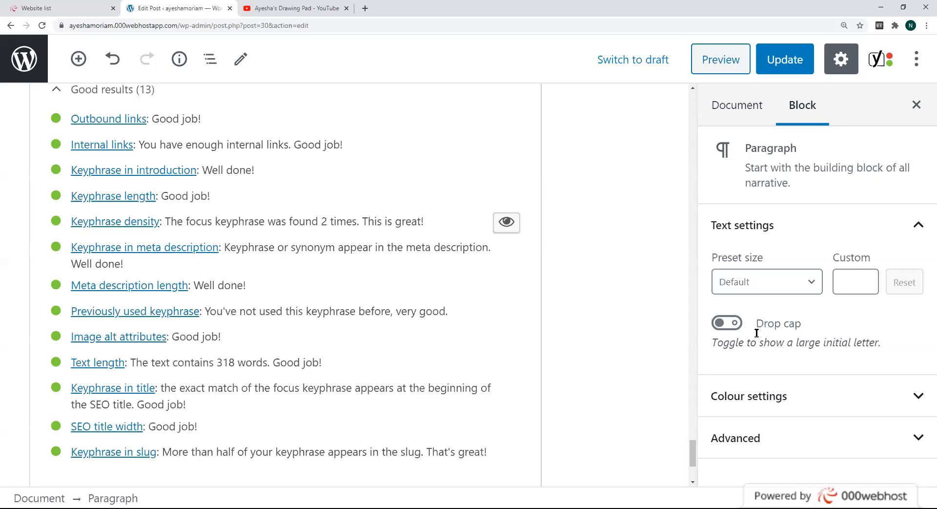
scroll(757, 333, up, 6)
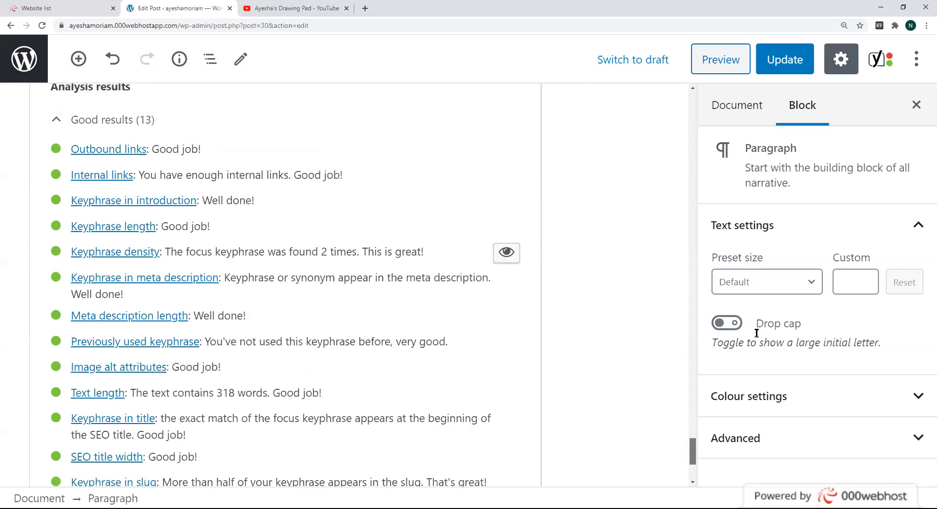
Open the Readability analysis in the Yoast SEO section and examine its problems, improvements and good results.
scroll(756, 332, up, 8)
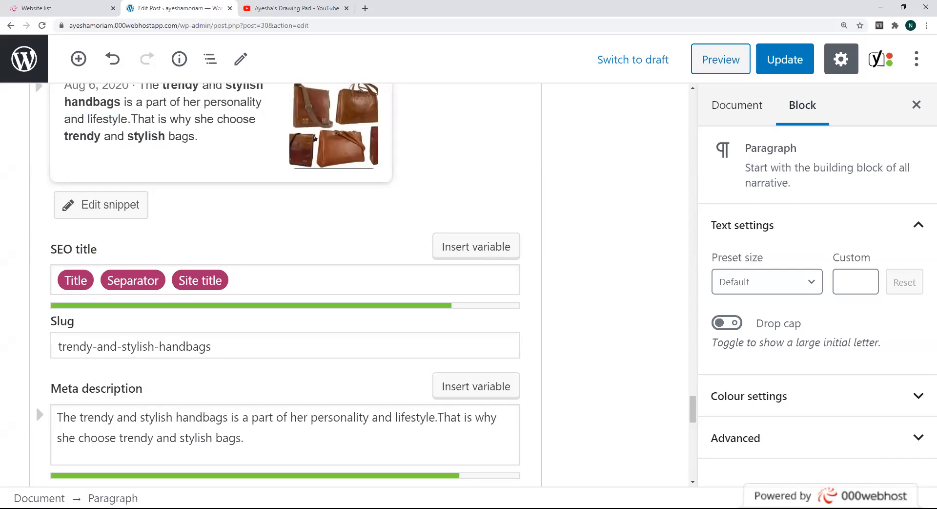
scroll(279, 281, up, 8)
scroll(349, 284, up, 5)
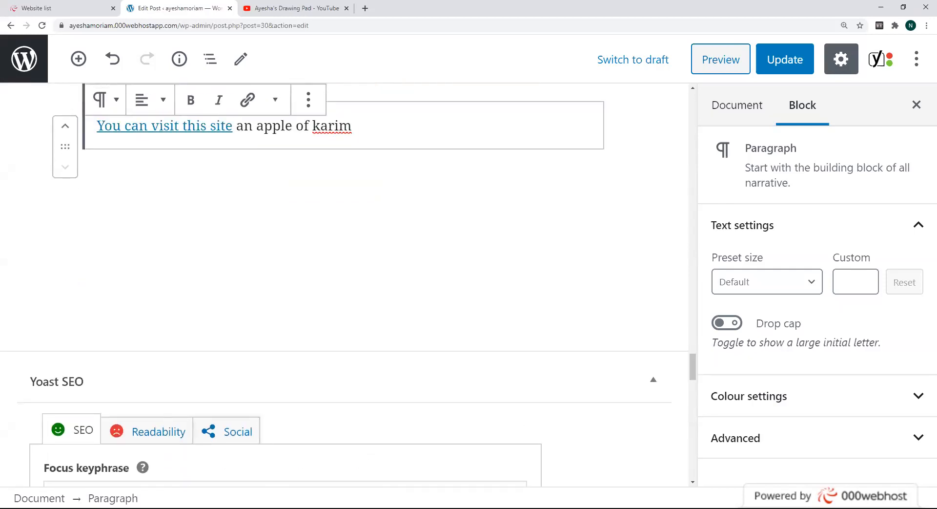
click(156, 430)
scroll(342, 284, down, 3)
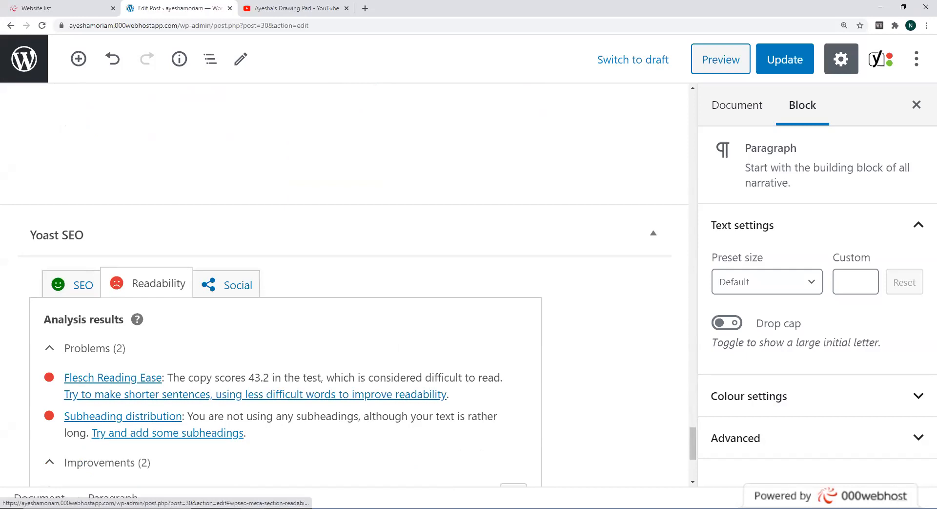
scroll(693, 445, down, 1)
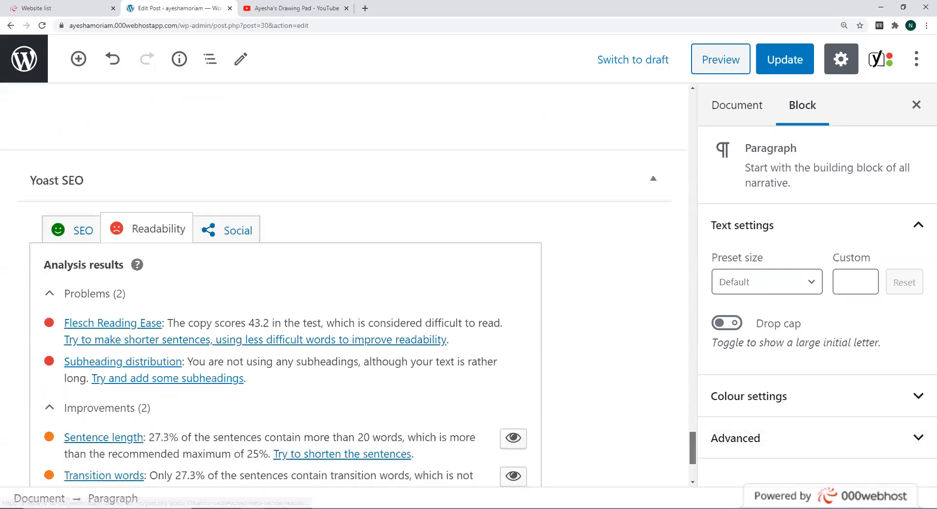
scroll(693, 444, down, 2)
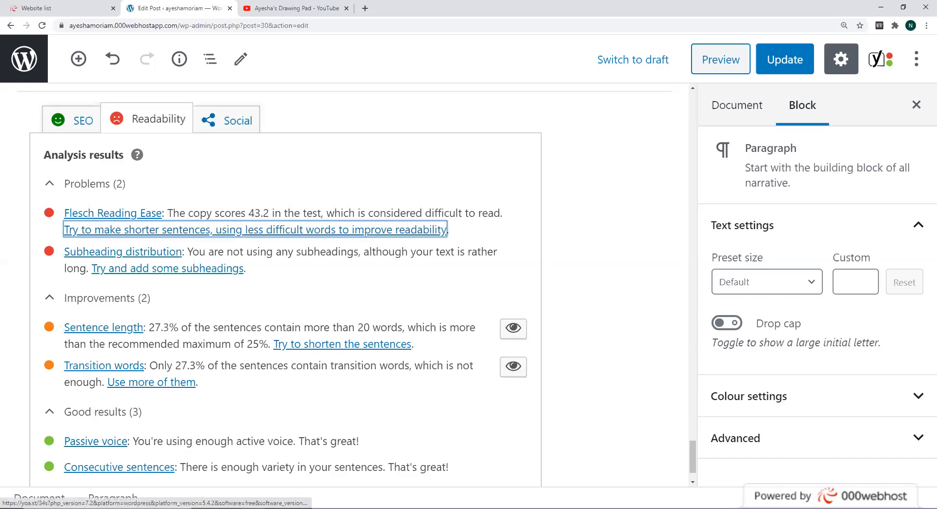
Open Yoast's help article on the Flesch Reading Ease problem and skim its explanation of the score.
click(256, 229)
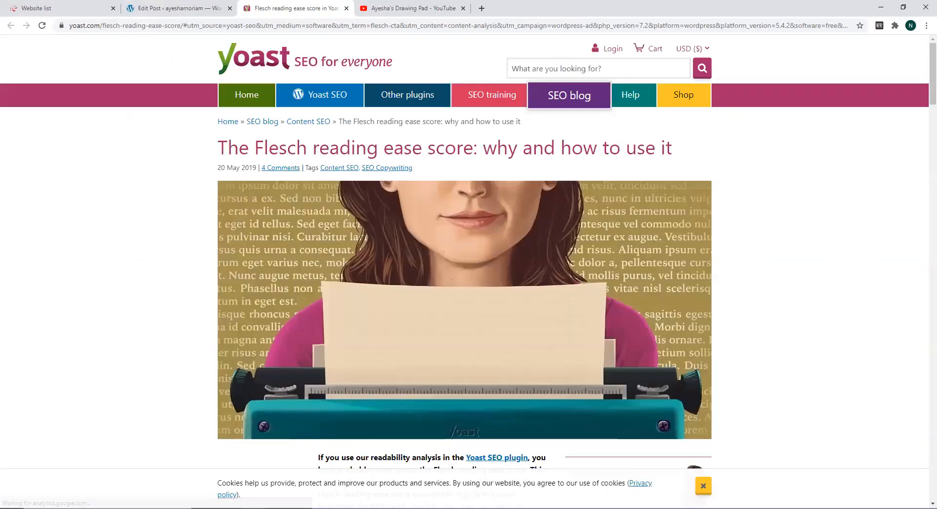
scroll(469, 269, down, 5)
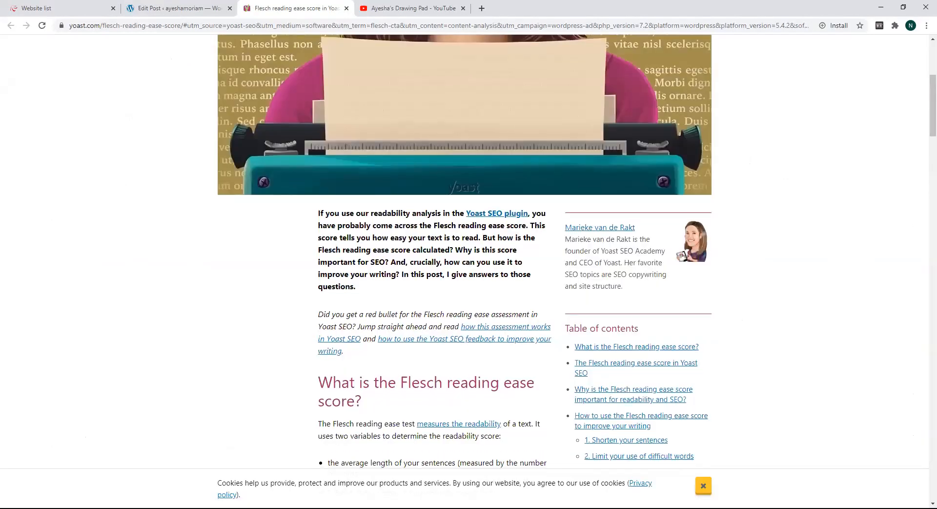
scroll(468, 269, down, 1)
scroll(469, 269, down, 2)
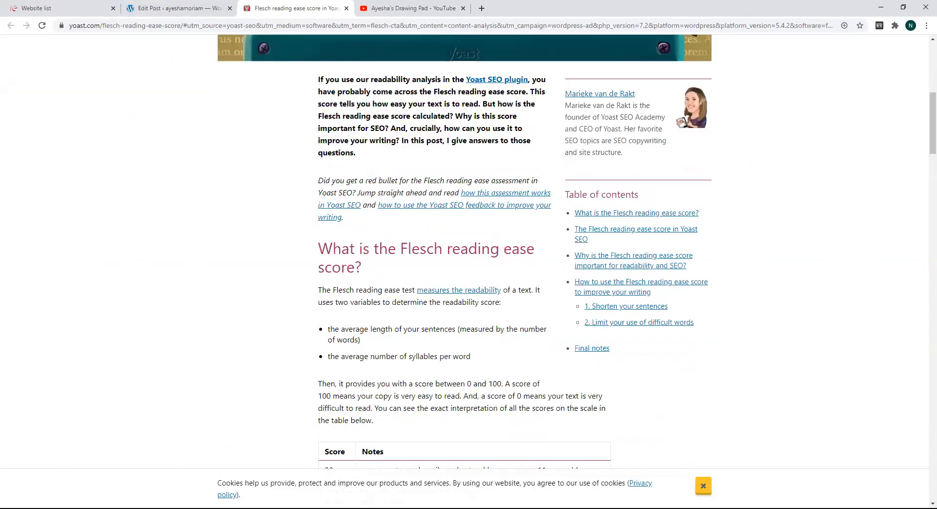
scroll(464, 269, down, 4)
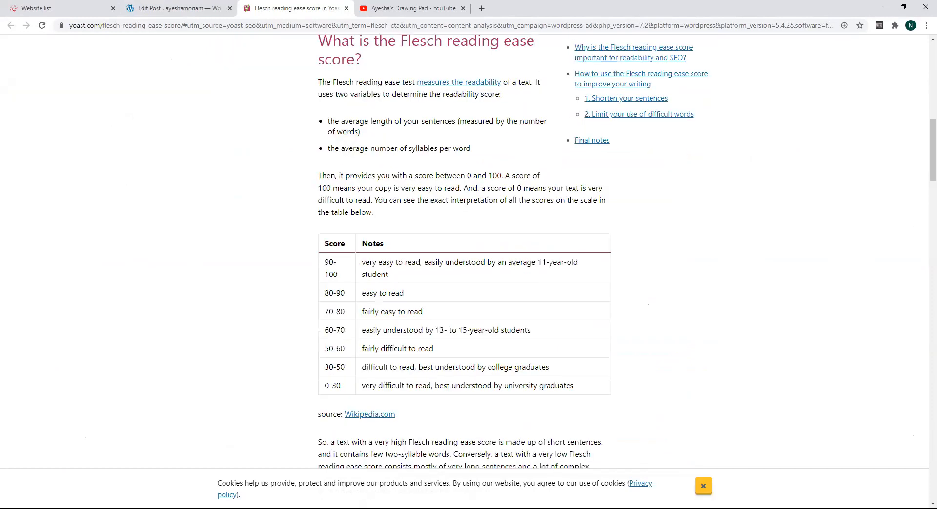
scroll(464, 268, down, 3)
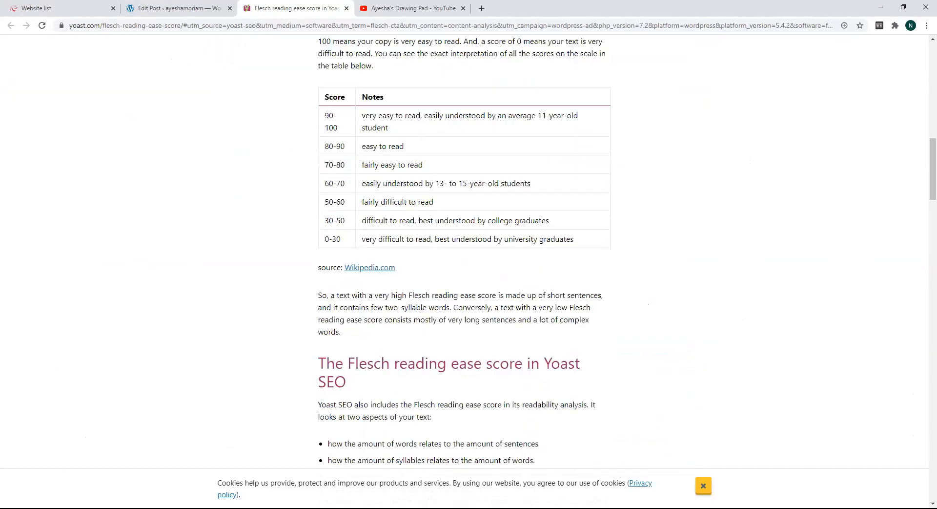
scroll(463, 269, down, 3)
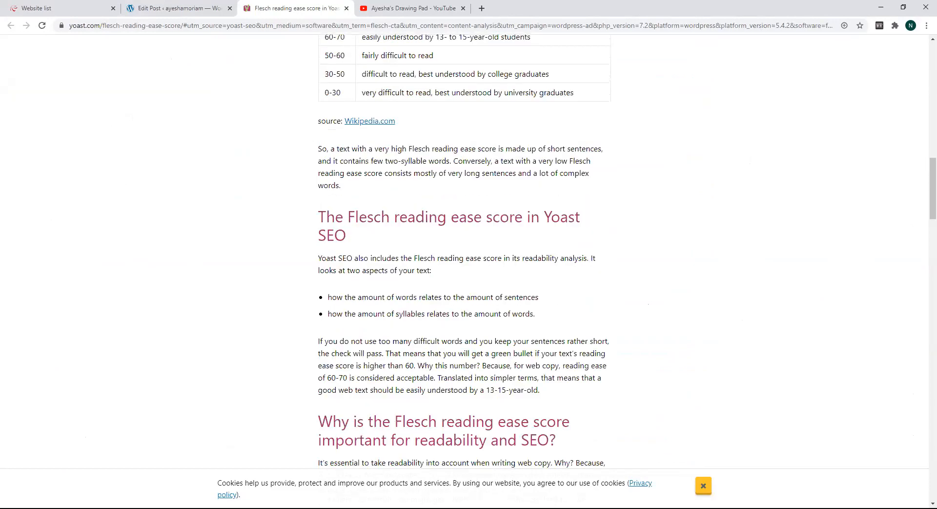
scroll(464, 268, down, 1)
scroll(464, 269, down, 1)
Study the article's section on what the Flesch reading ease score is, including the table of score ranges.
scroll(464, 269, up, 5)
scroll(464, 269, up, 3)
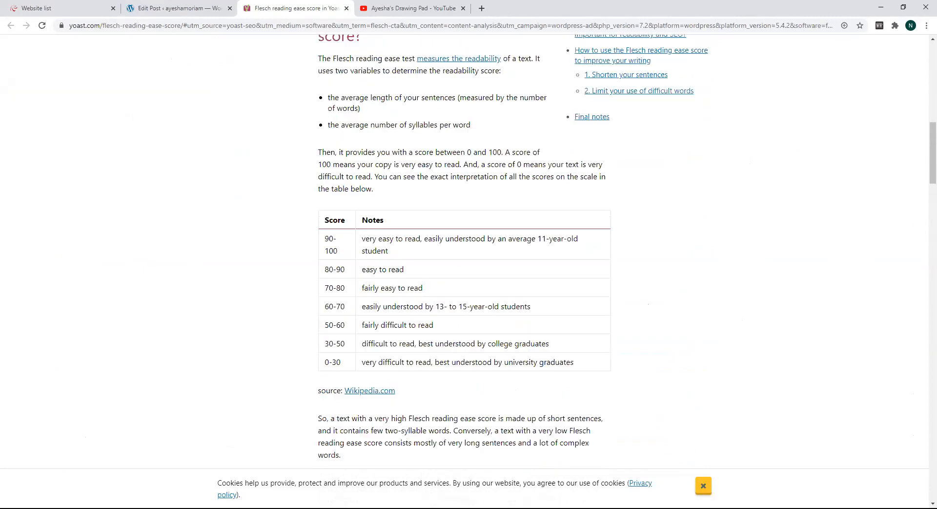
scroll(464, 269, up, 5)
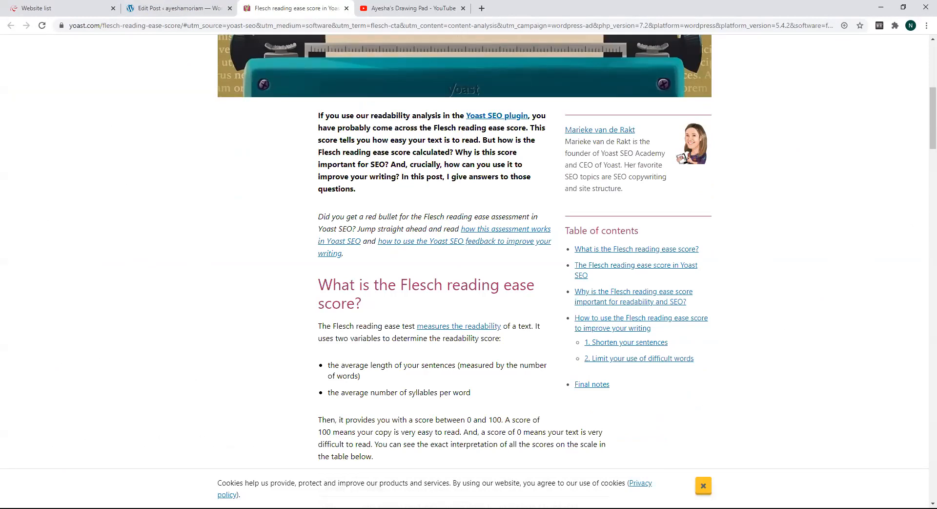
scroll(464, 247, down, 1)
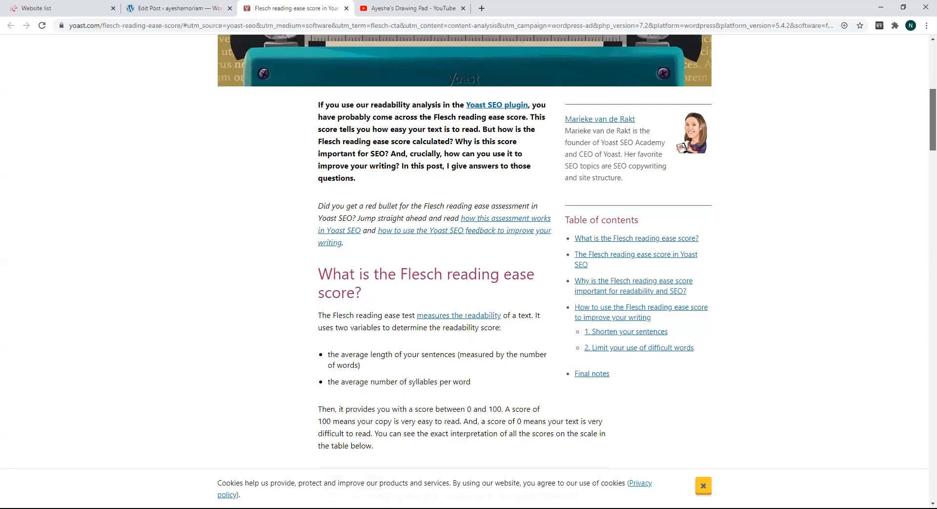
scroll(464, 247, down, 1)
scroll(464, 247, down, 2)
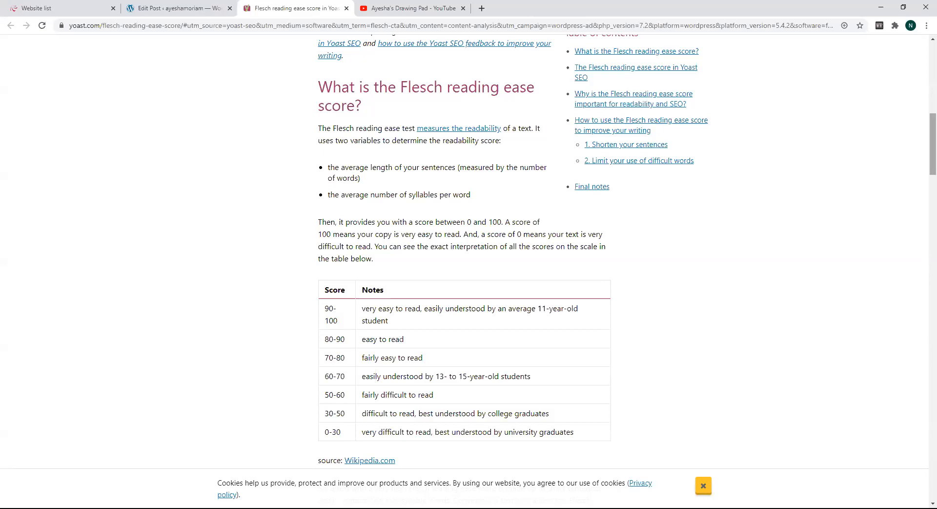
scroll(933, 145, down, 3)
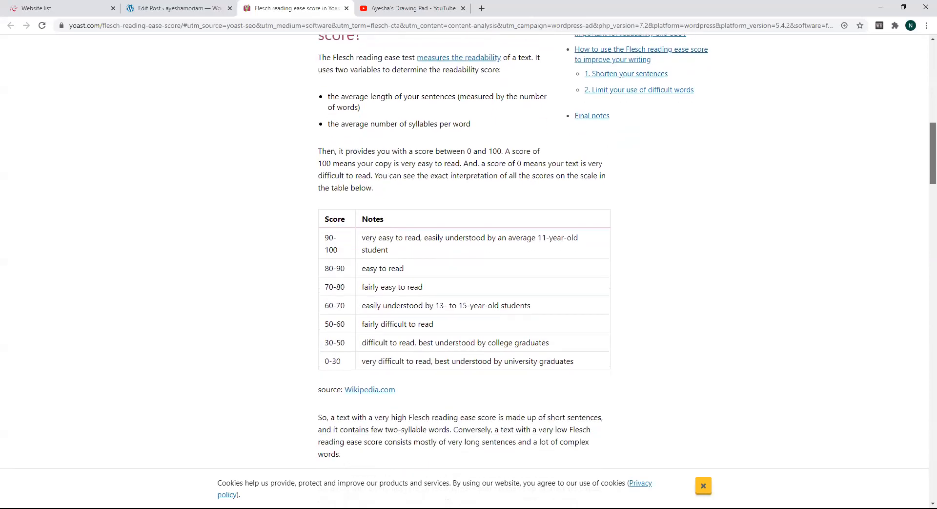
scroll(933, 161, down, 1)
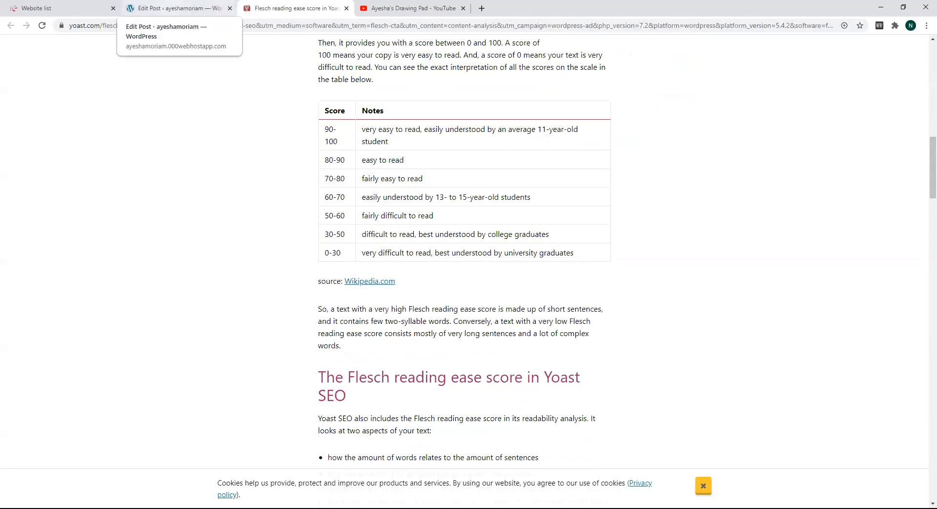
Return to the post editor and review the readability problems, including subheading distribution, and the suggested improvements.
click(176, 8)
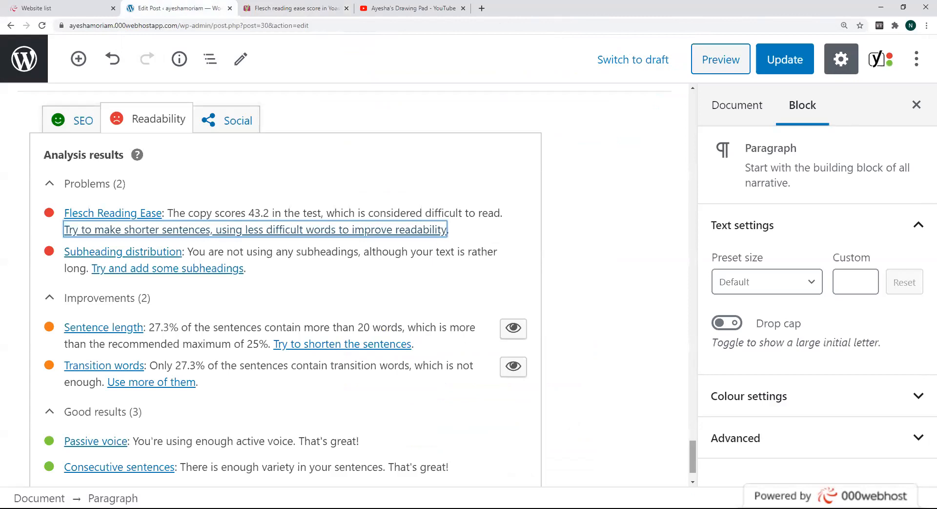
drag(693, 456, 692, 447)
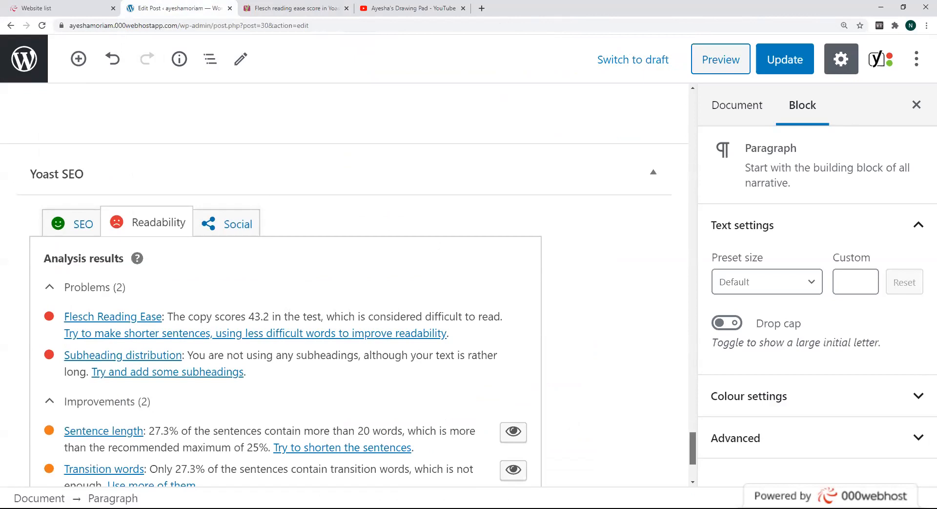
drag(693, 448, 693, 452)
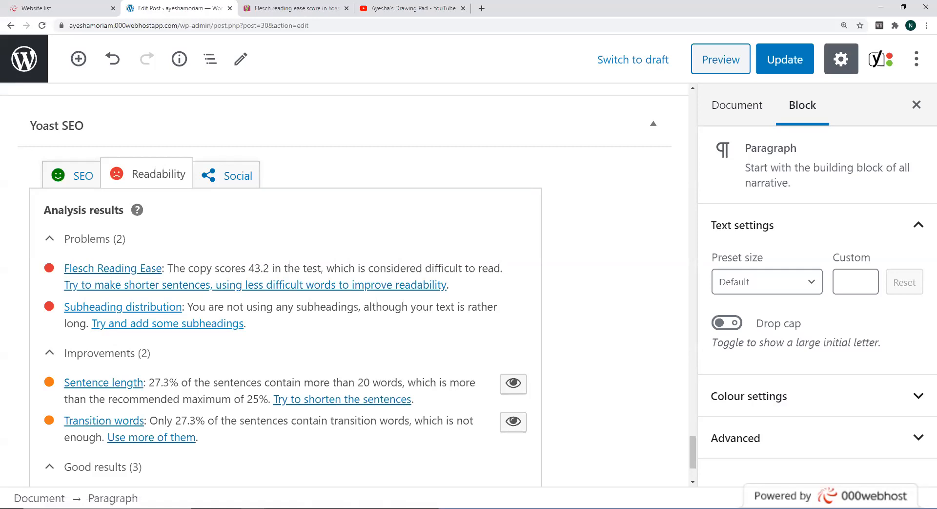
Try to make a subheading from "The trendy and stylish handbags" in the opening paragraph by transforming its block to a Heading.
scroll(344, 289, up, 4)
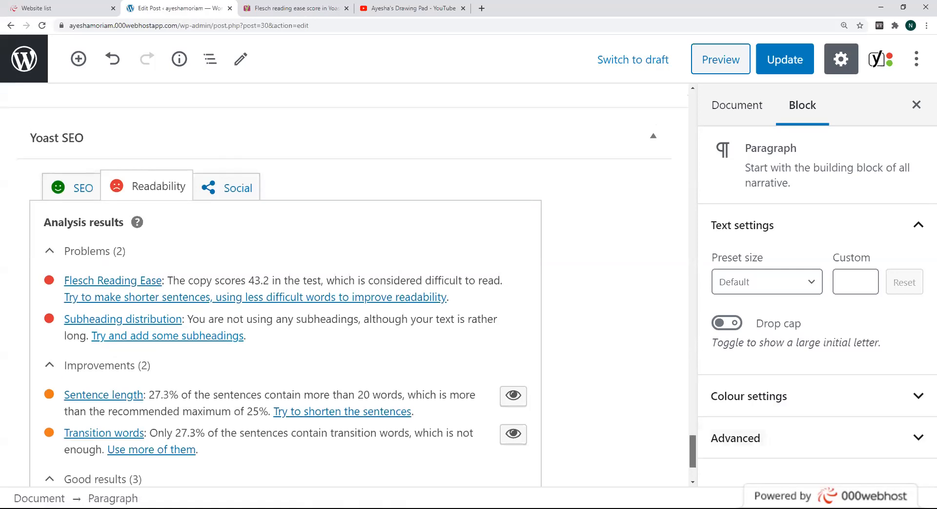
scroll(344, 284, up, 3)
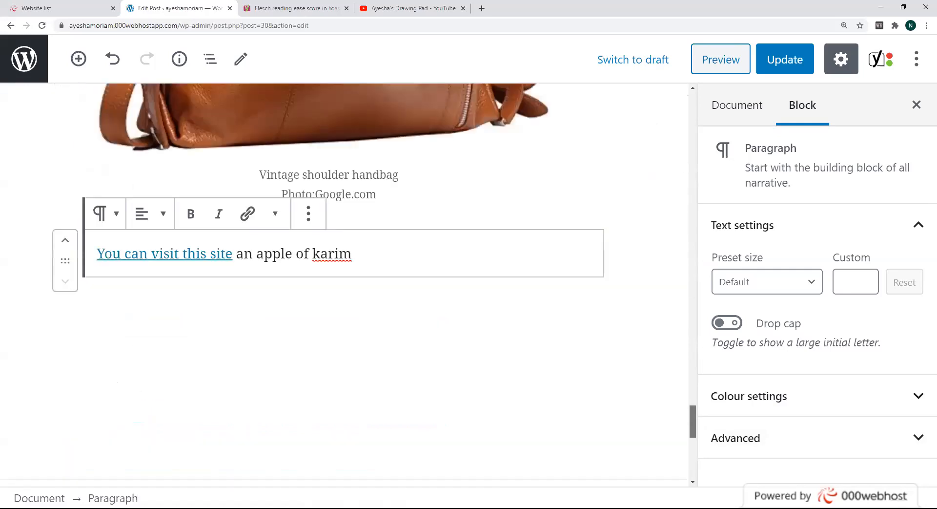
scroll(344, 283, up, 2)
scroll(344, 284, up, 20)
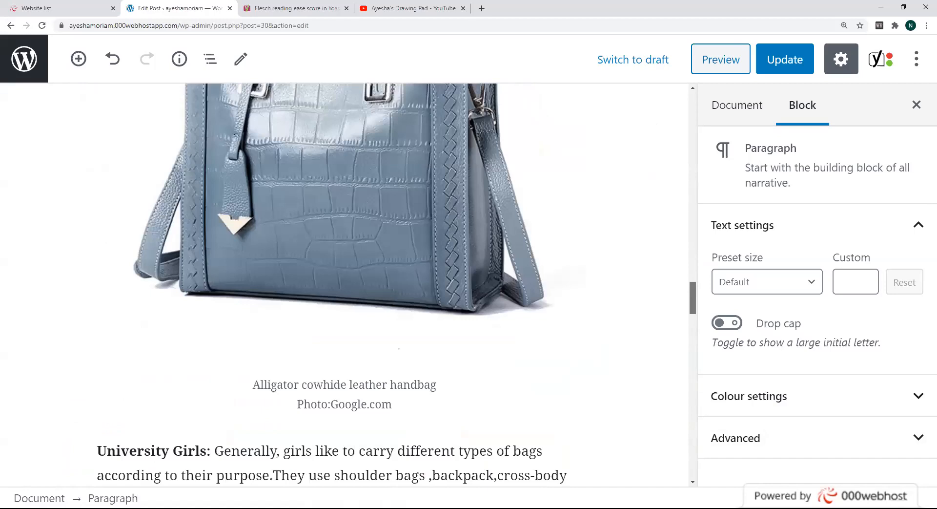
scroll(344, 283, up, 12)
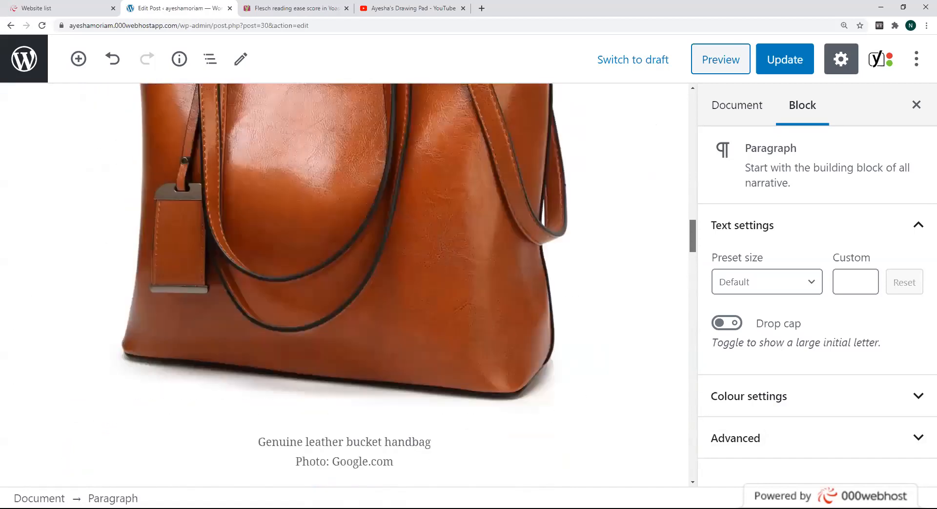
scroll(344, 283, up, 3)
scroll(344, 284, up, 15)
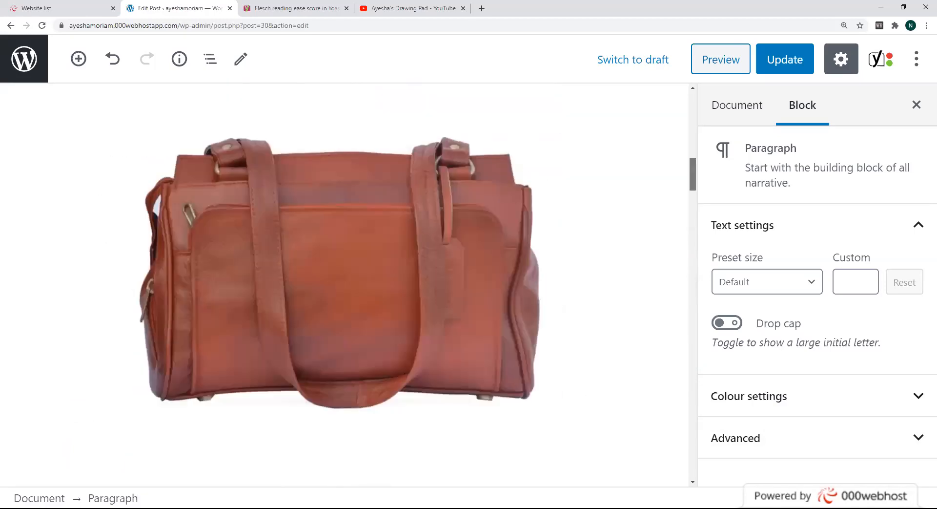
scroll(345, 283, up, 5)
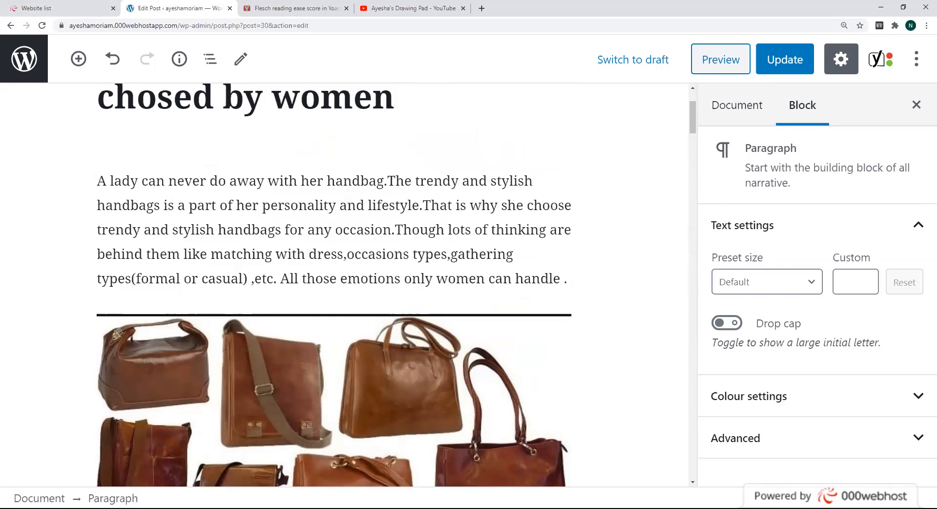
drag(387, 181, 160, 205)
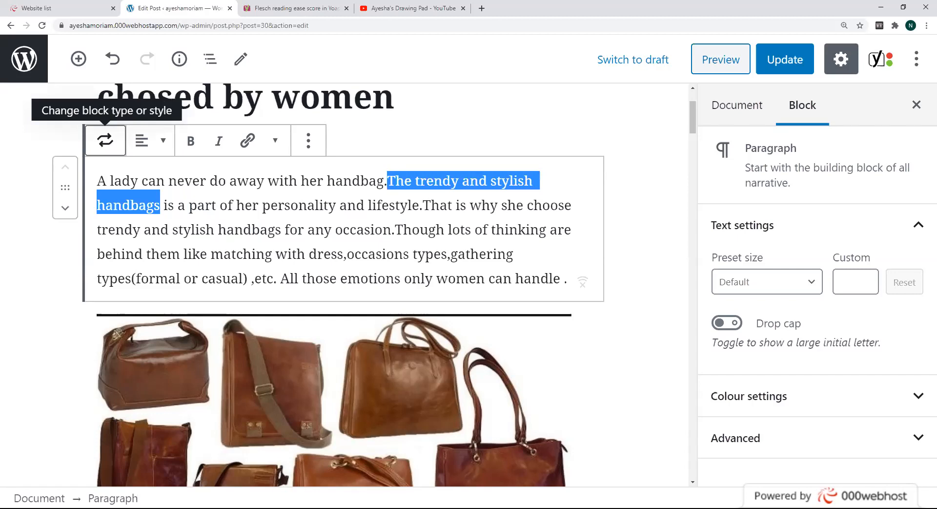
click(105, 140)
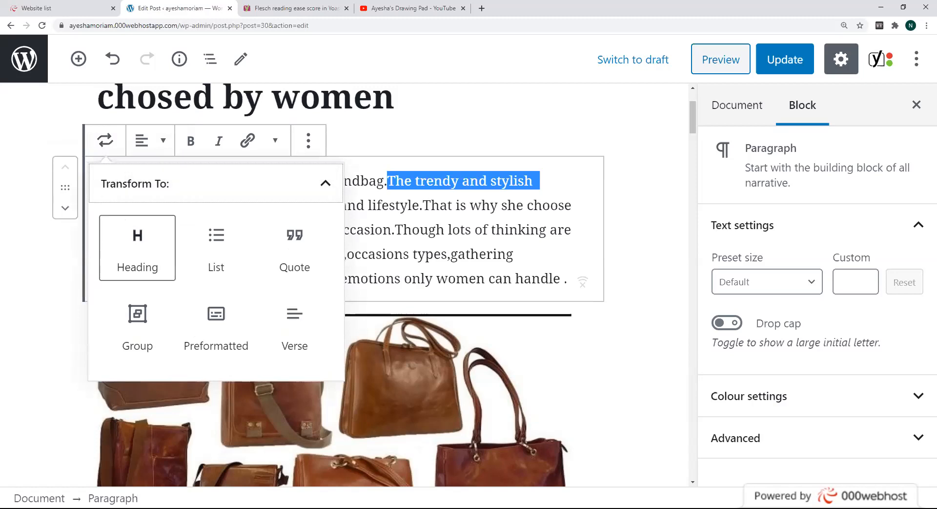
click(137, 248)
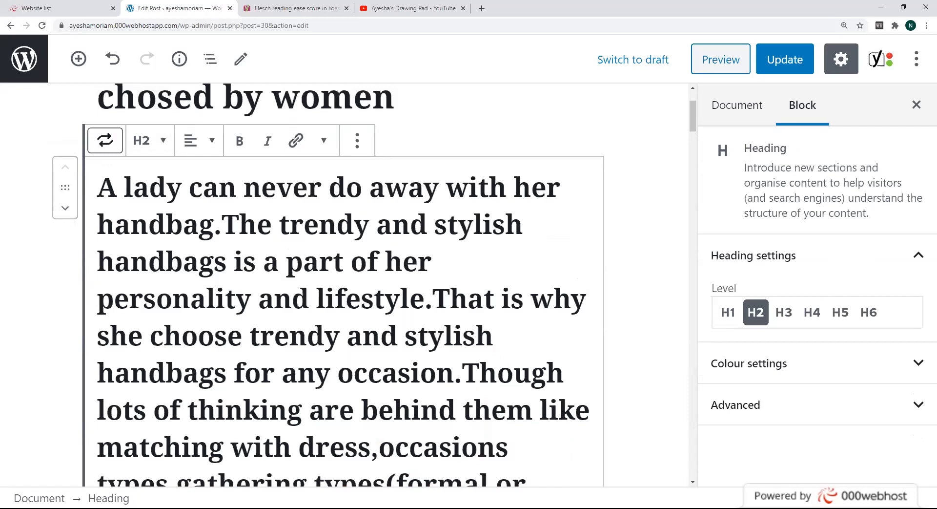
Undo the transformation of the opening paragraph into a heading.
key(ctrl+z)
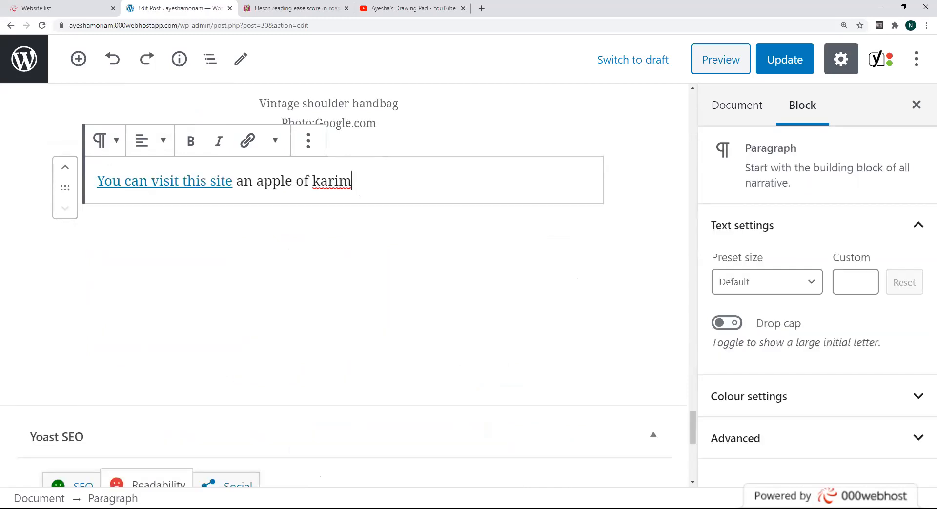
scroll(342, 243, up, 5)
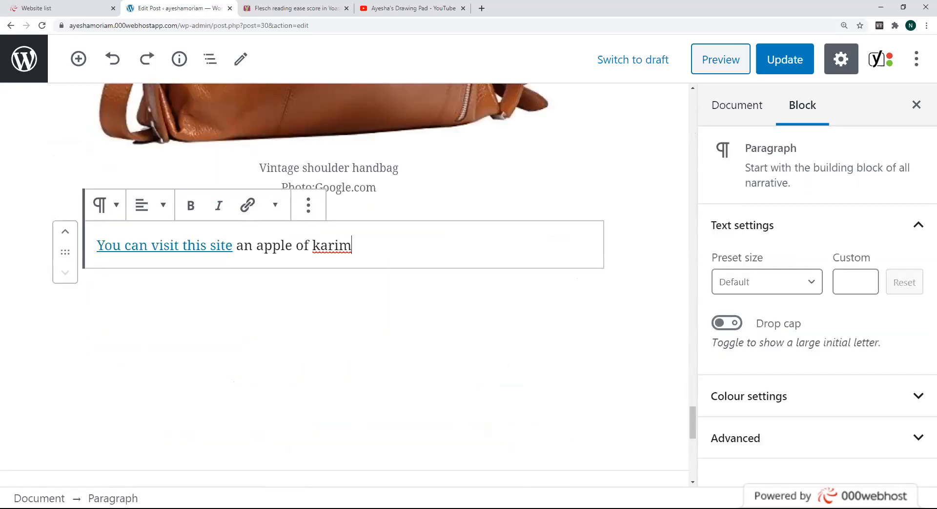
scroll(342, 283, up, 15)
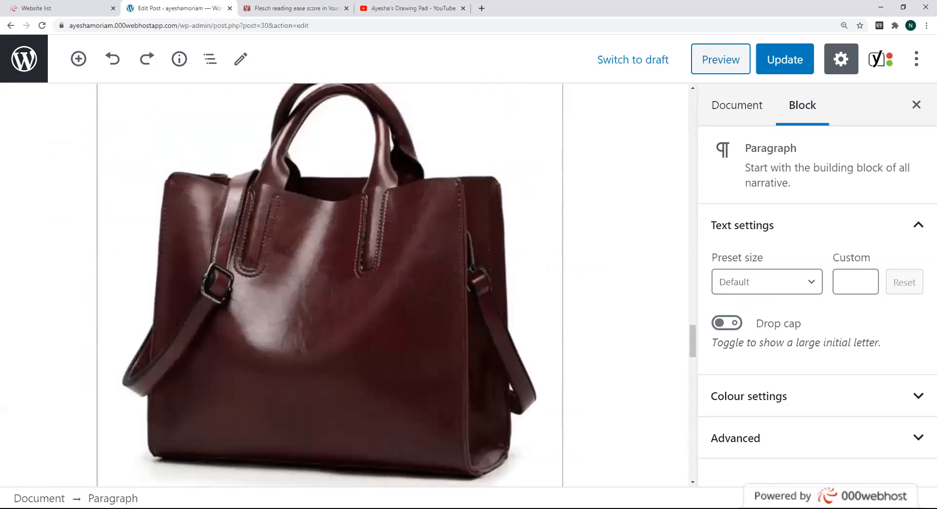
scroll(342, 283, up, 10)
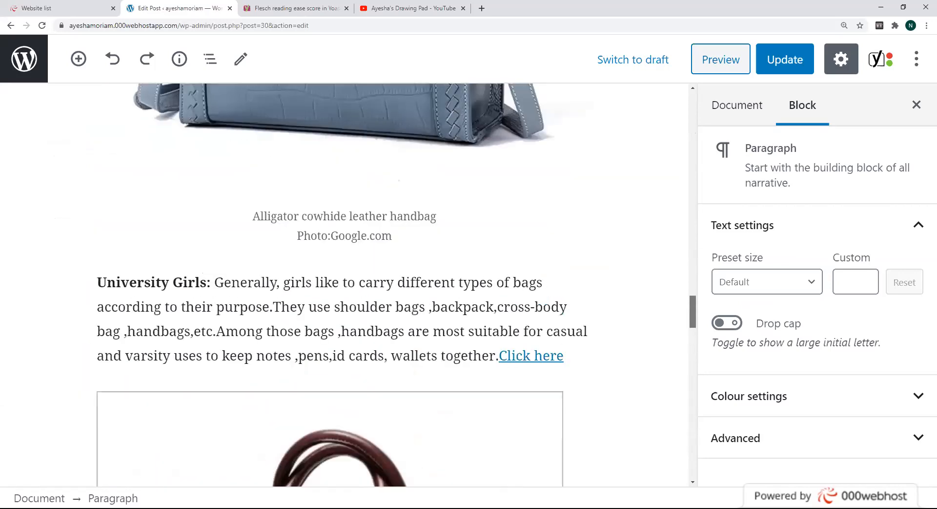
scroll(342, 283, up, 15)
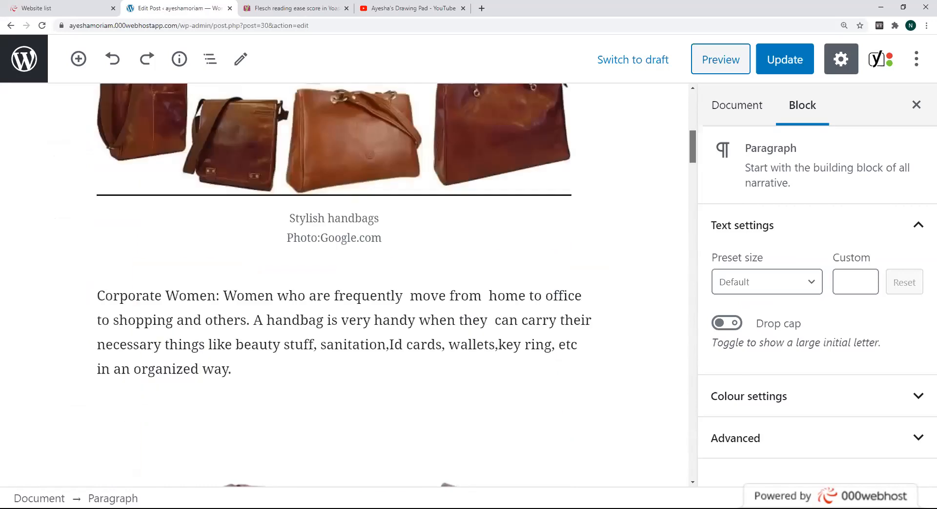
Add a space before the colon in the bold "University Girls:" label and split the label off into its own paragraph.
scroll(342, 283, down, 6)
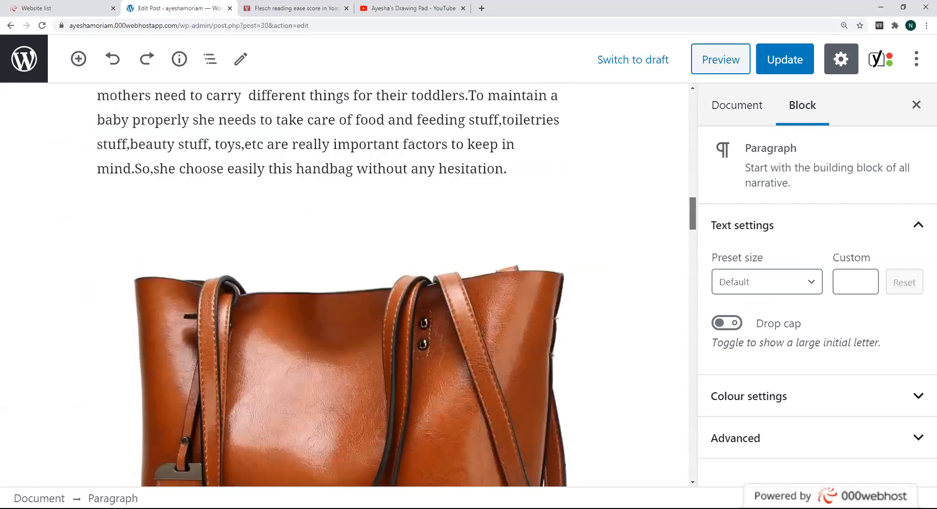
scroll(343, 284, down, 15)
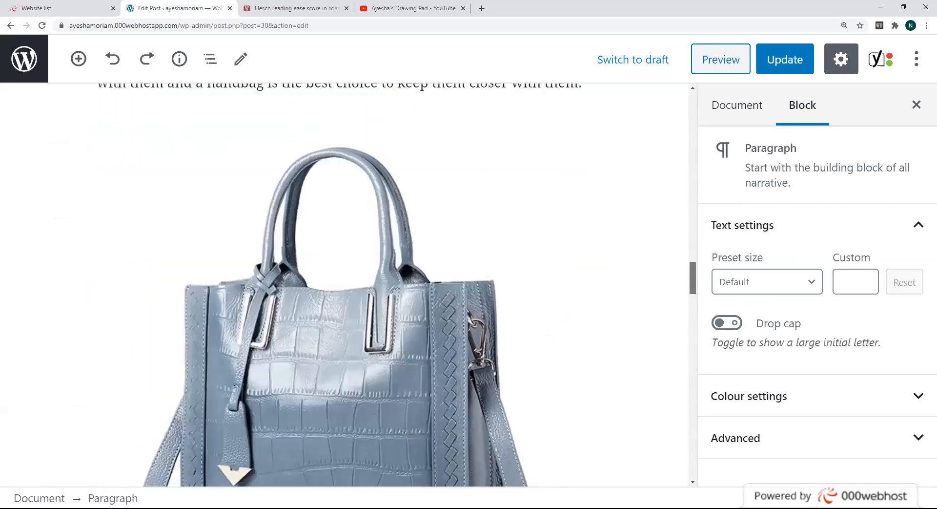
scroll(342, 284, down, 8)
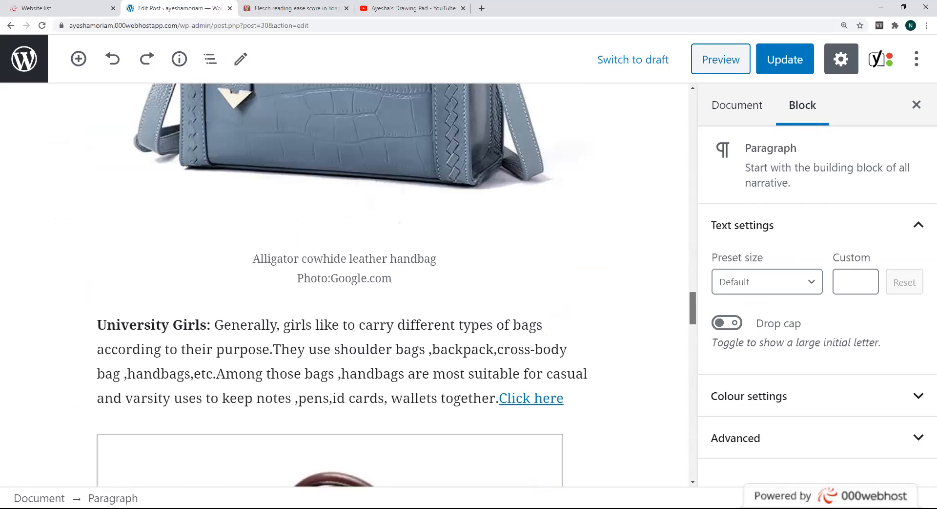
scroll(342, 284, down, 3)
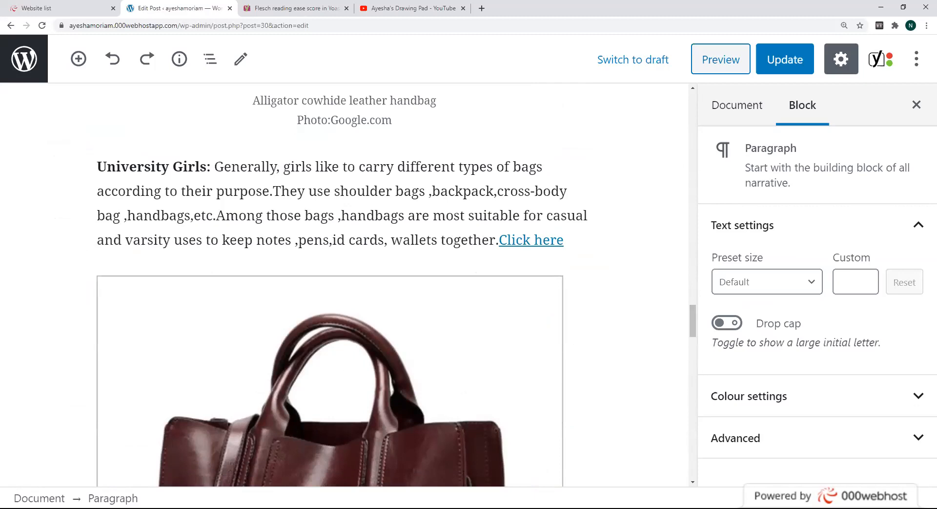
click(207, 167)
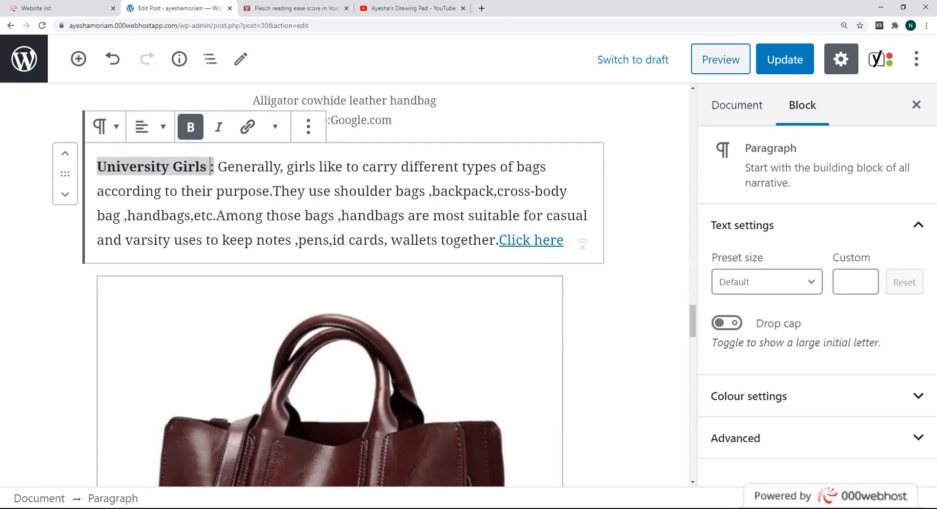
click(224, 191)
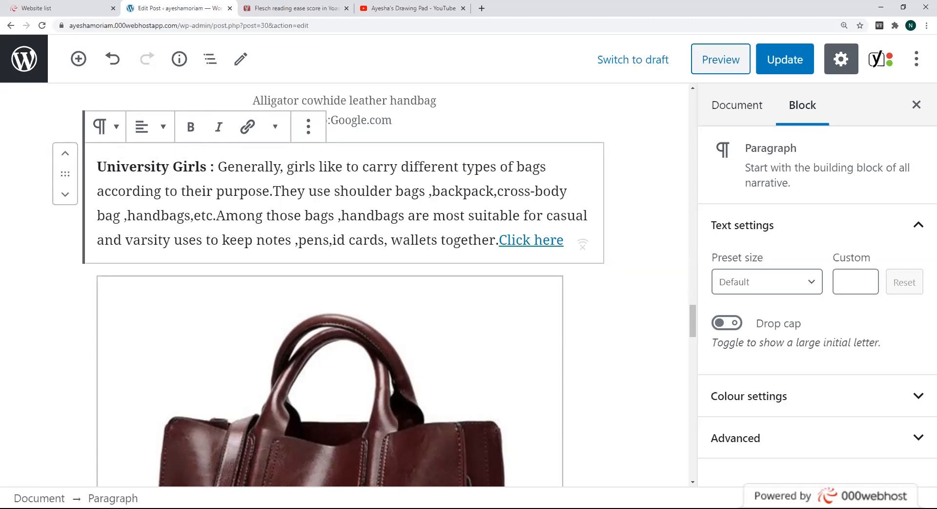
click(215, 167)
key(Return)
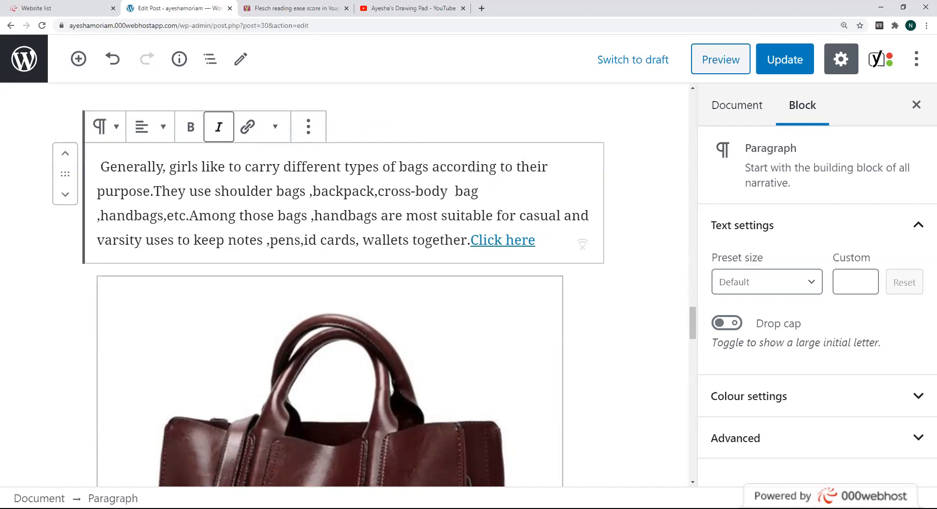
Transform the whole "University Girls :" paragraph into a heading and set its level to Heading 3.
key(Left)
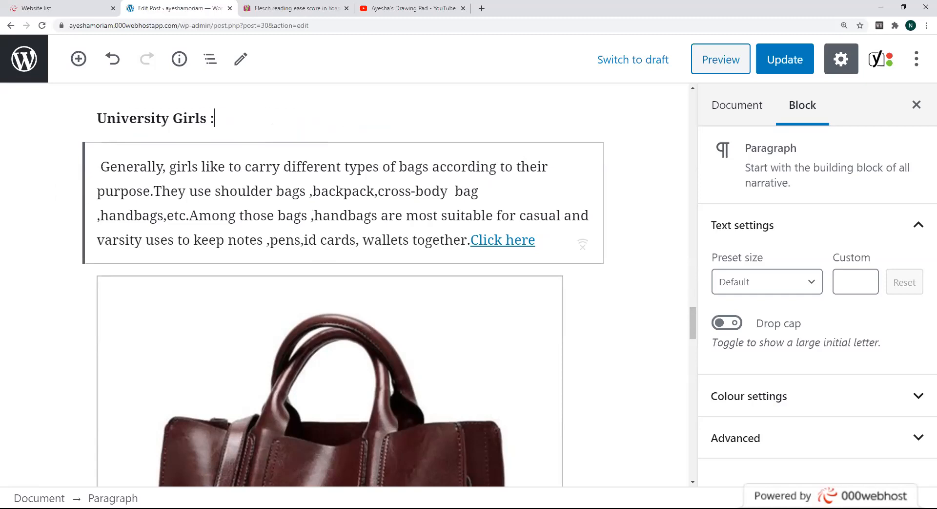
key(shift+Left)
key(shift+Left)
key(shift+Left)
key(shift+Left)
key(shift+Left)
key(shift+Left)
key(shift+Left)
key(shift+Left)
key(shift+Left)
key(shift+Left)
key(shift+Left)
key(shift+Left)
key(shift+Left)
key(shift+Left)
key(shift+Left)
key(shift+Left)
key(shift+Left)
key(shift+Left)
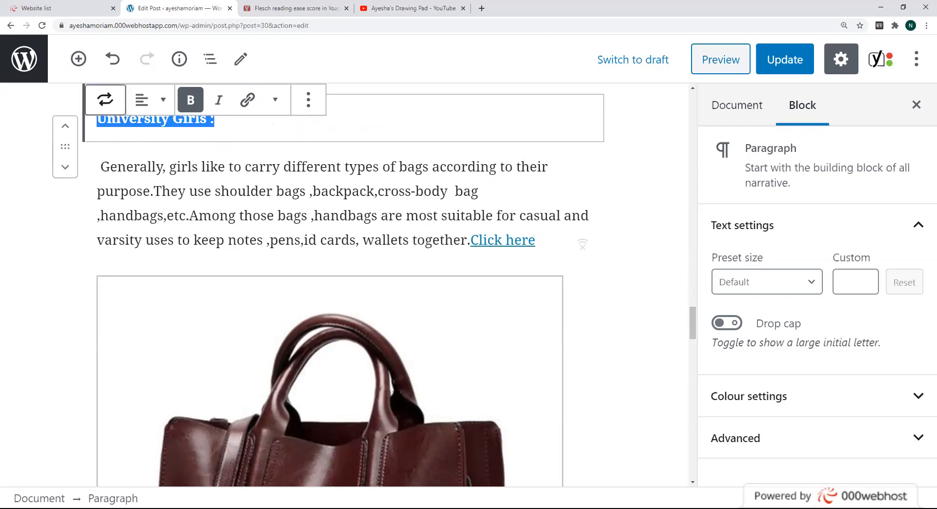
click(106, 100)
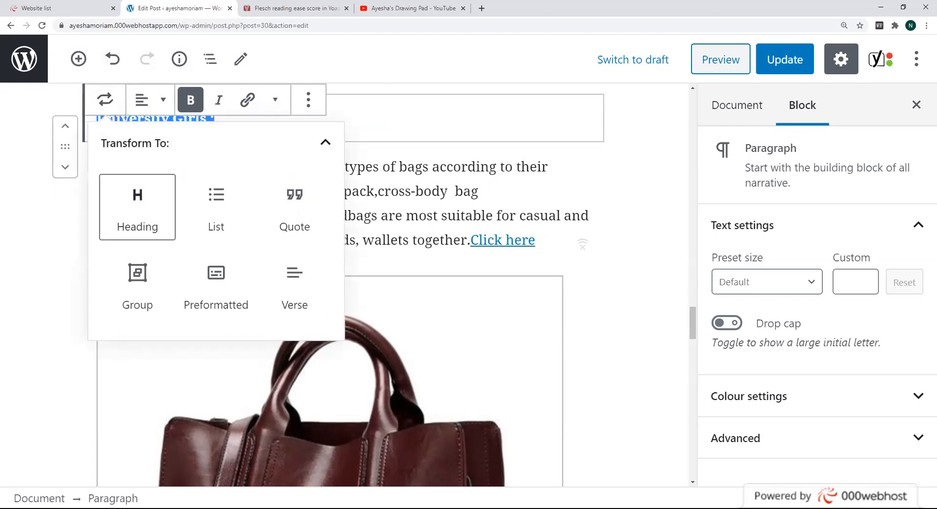
click(137, 207)
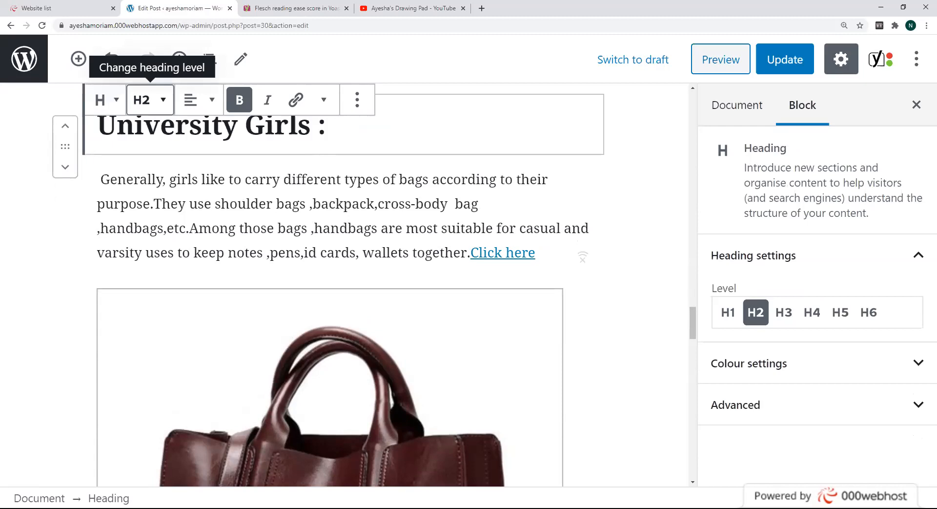
click(146, 100)
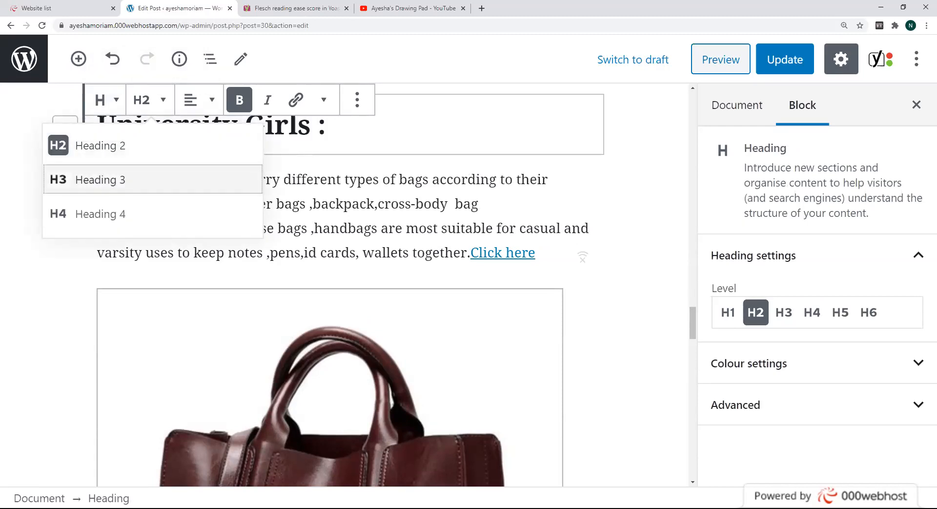
click(100, 180)
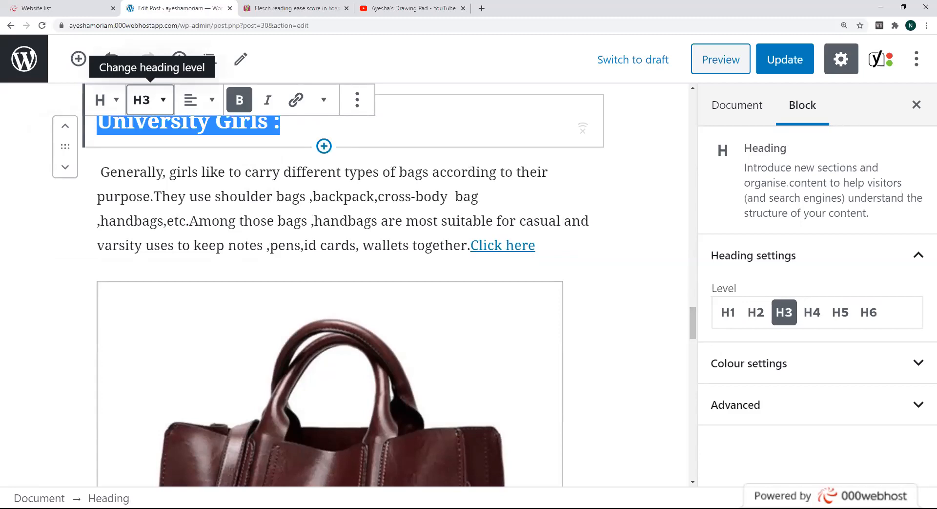
Recheck the Yoast readability analysis results below the post and update the post.
scroll(328, 285, down, 12)
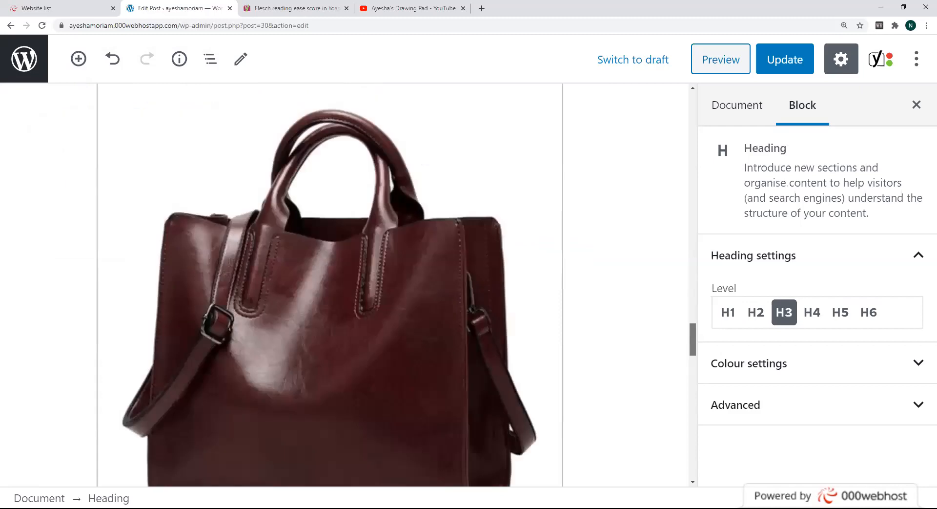
scroll(344, 285, down, 15)
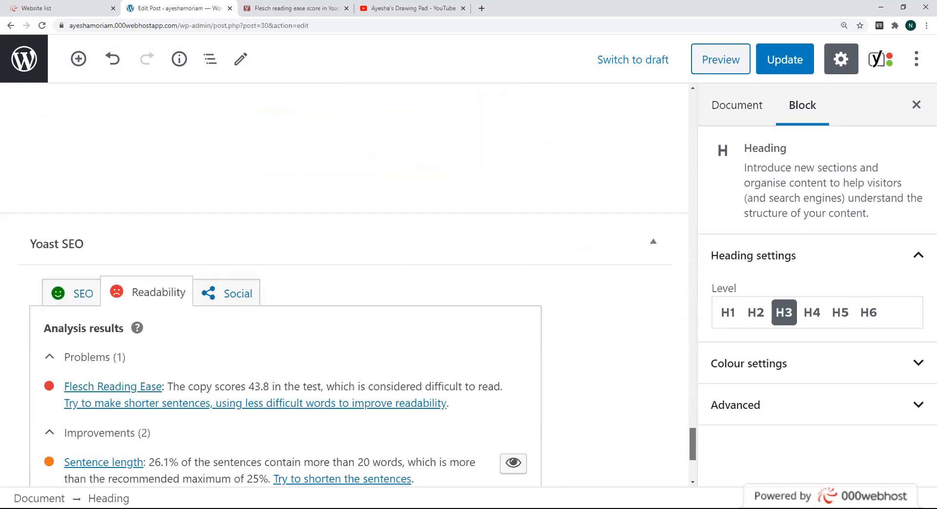
scroll(344, 288, down, 3)
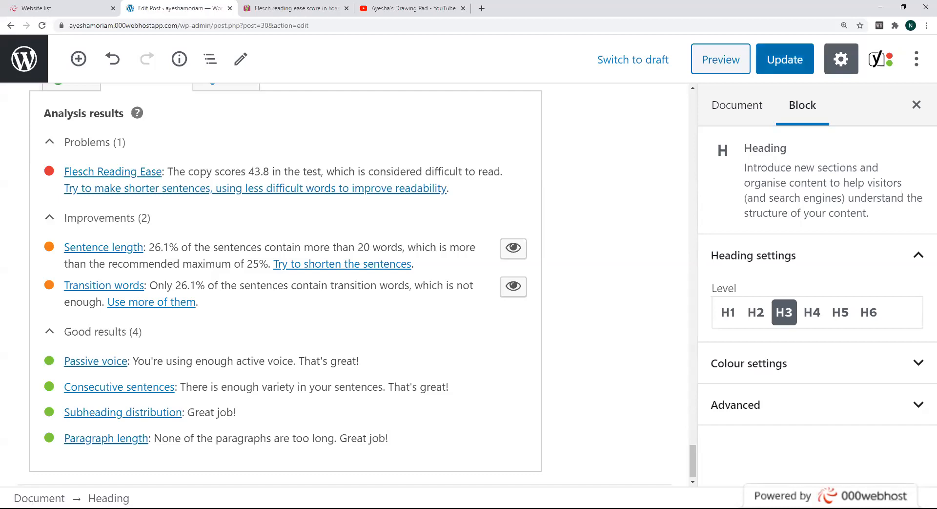
click(785, 59)
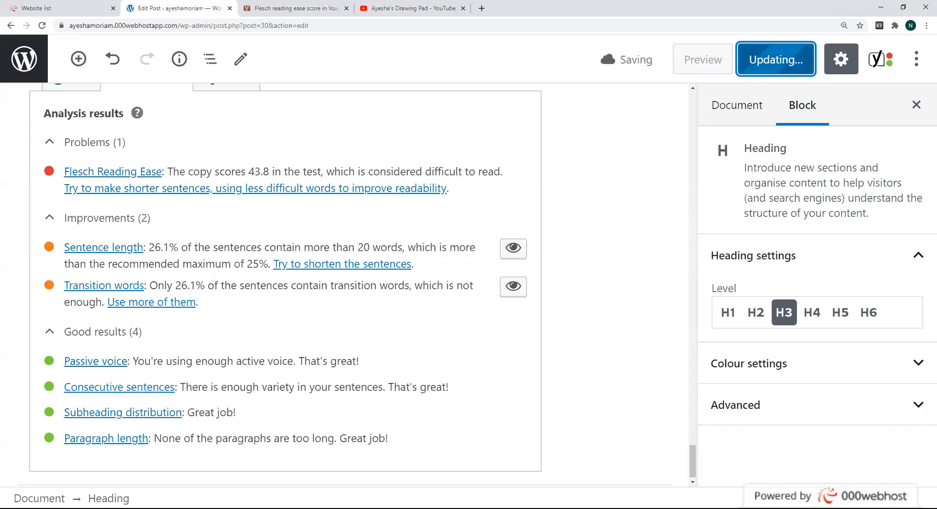
Go back to the beginning of the post and check its Yoast readability and SEO ratings in the document settings.
scroll(344, 284, up, 6)
scroll(344, 284, up, 8)
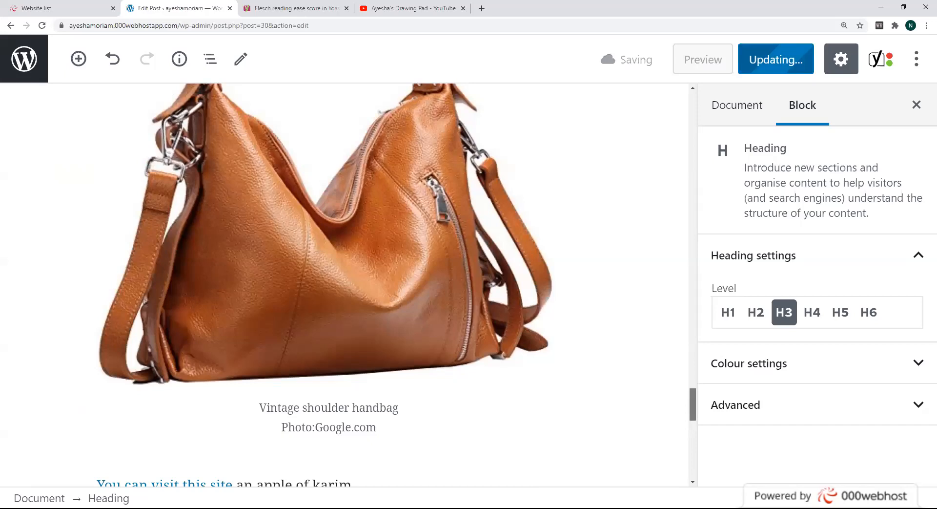
scroll(344, 283, up, 10)
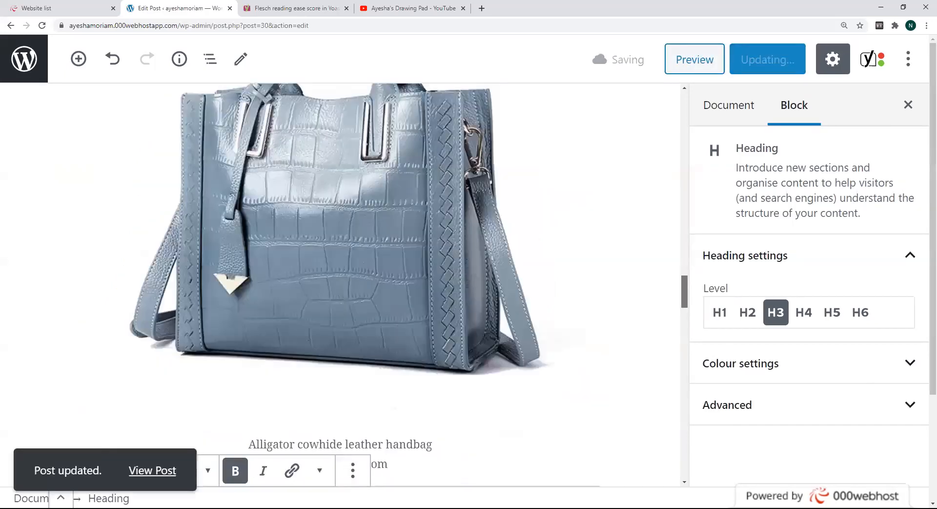
scroll(344, 284, up, 10)
scroll(344, 284, up, 10)
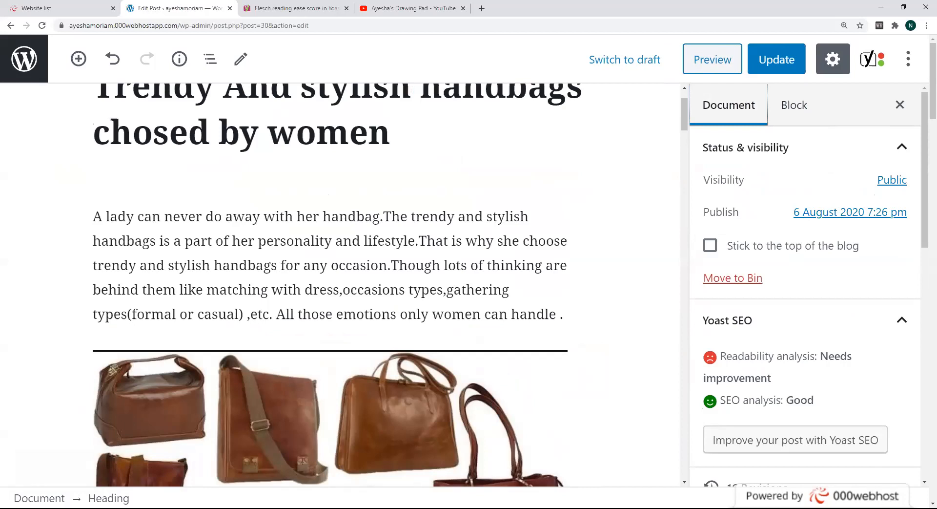
scroll(806, 284, down, 1)
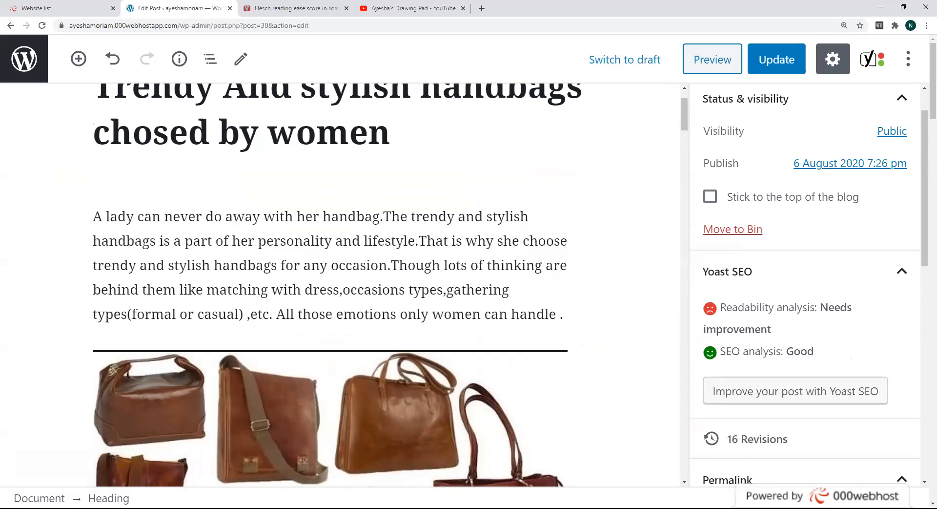